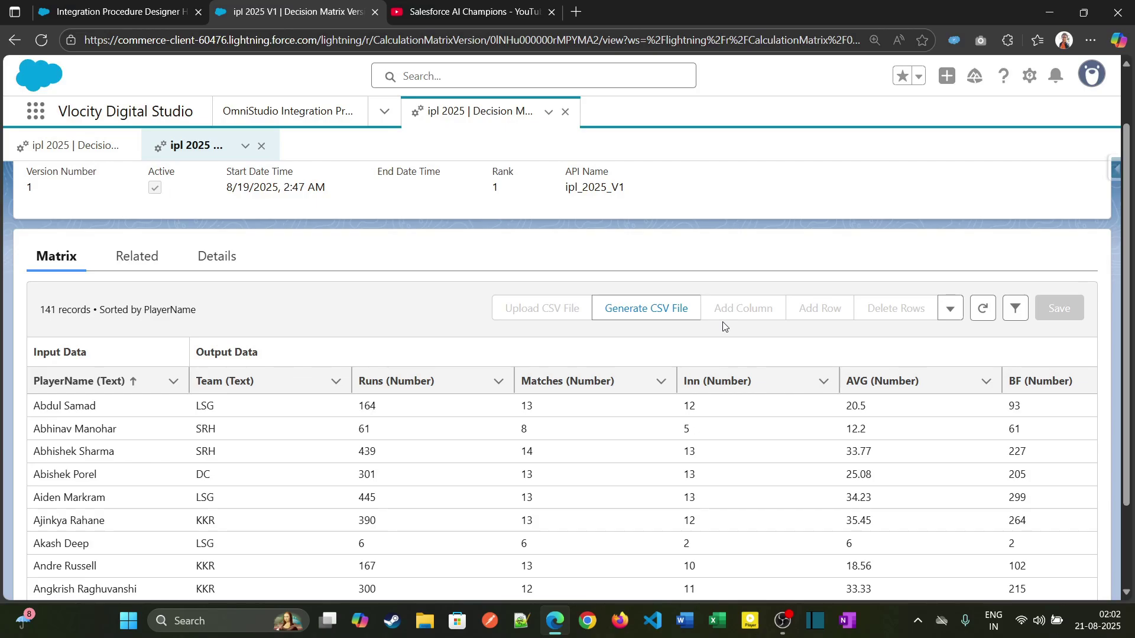
Examine the input and output columns and player rows of the ipl 2025 V1 decision matrix
scroll(724, 327, up, 2)
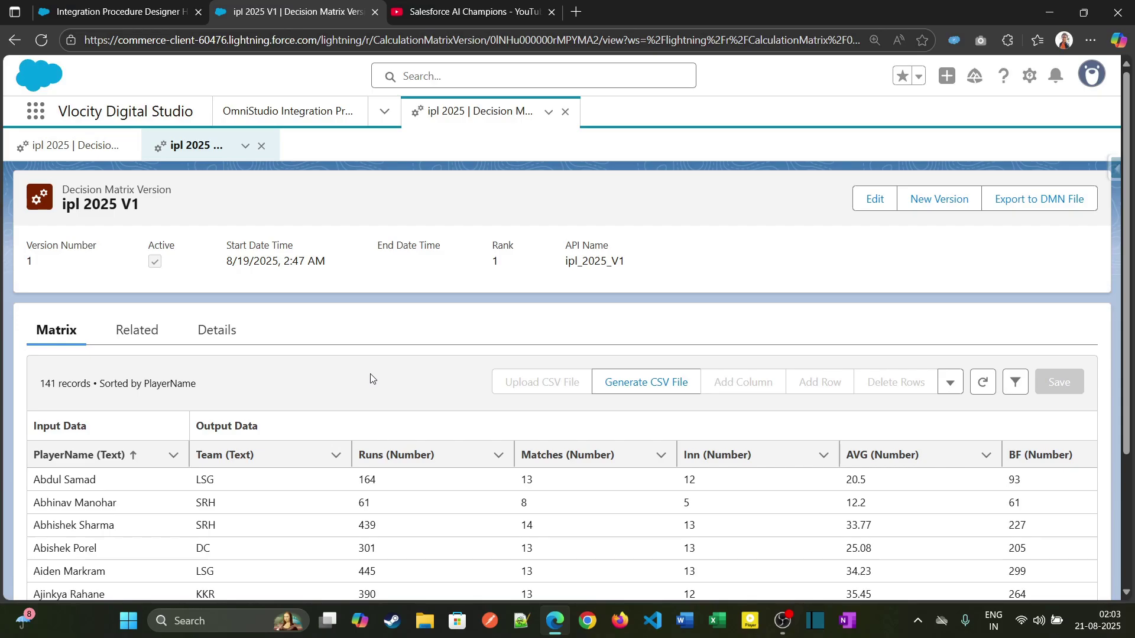
scroll(372, 379, down, 1)
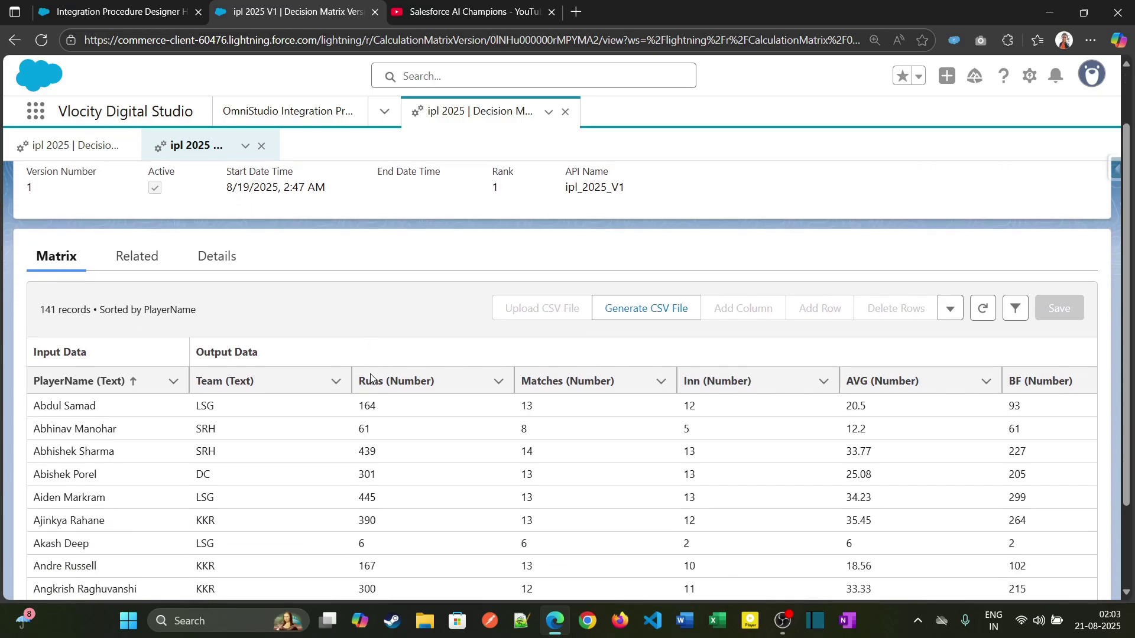
scroll(271, 354, up, 1)
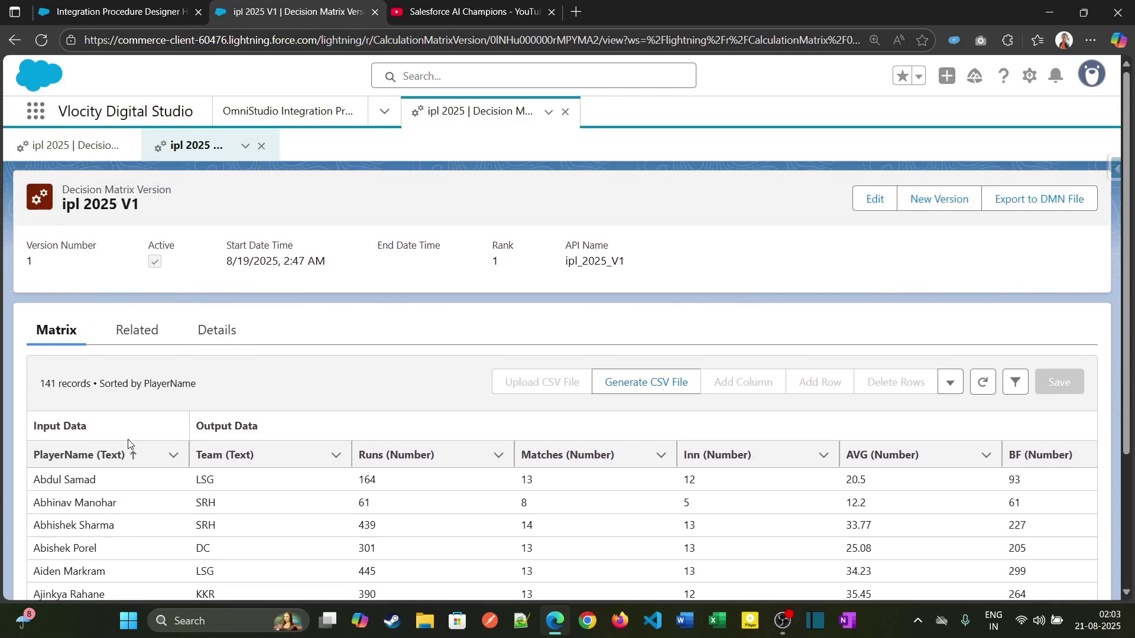
scroll(131, 450, down, 1)
scroll(136, 443, up, 1)
scroll(225, 390, down, 1)
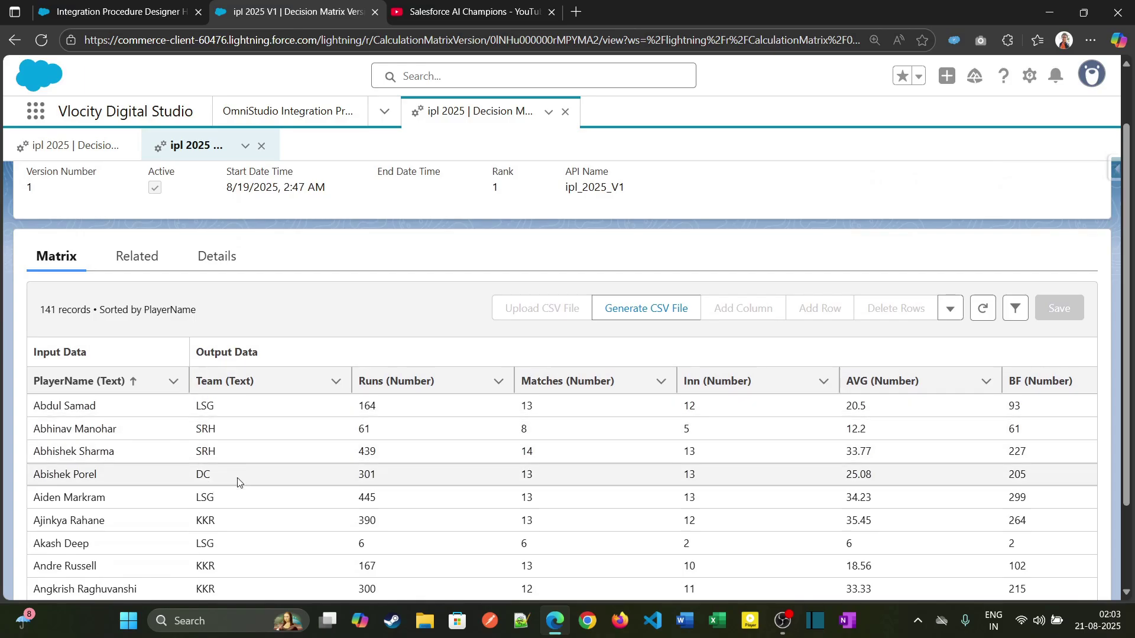
scroll(236, 480, down, 1)
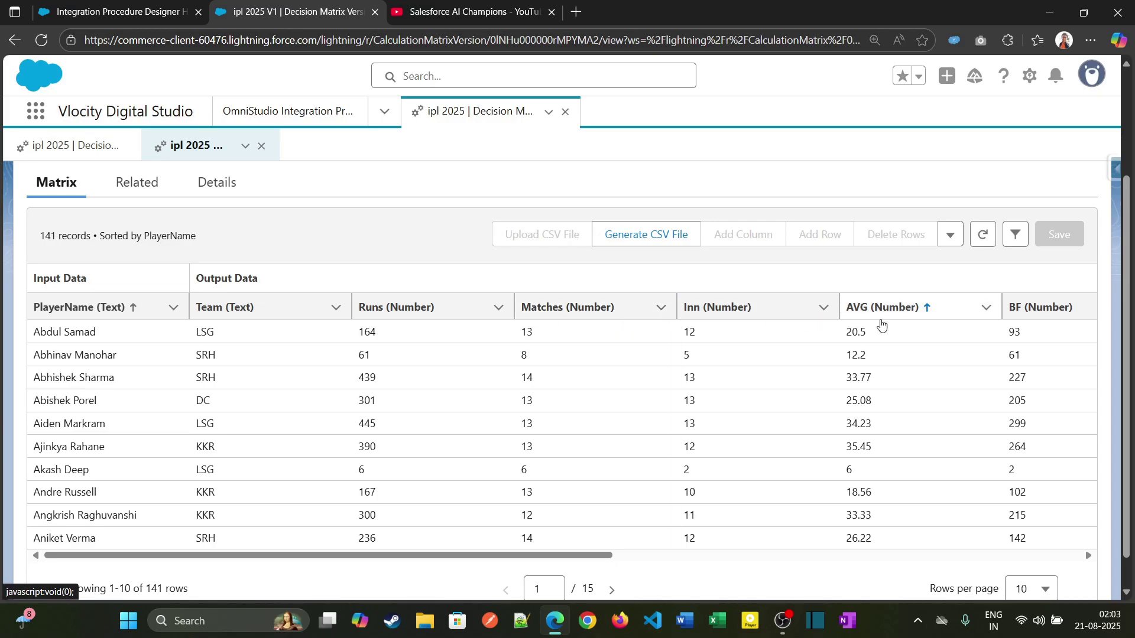
drag(605, 555, 477, 573)
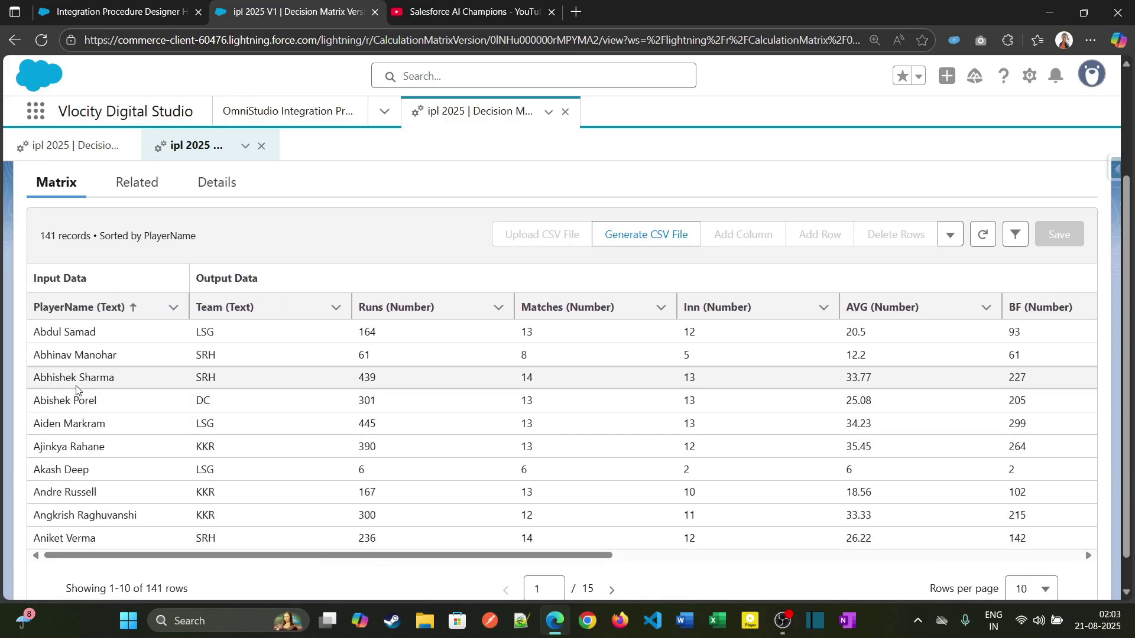
scroll(89, 462, down, 1)
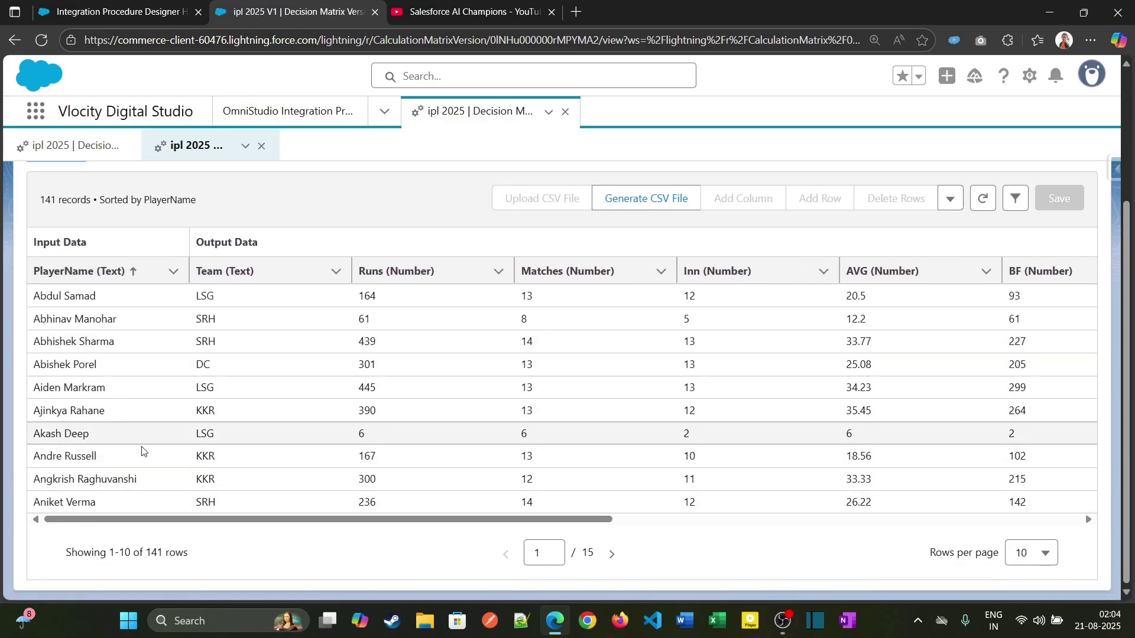
scroll(334, 402, up, 3)
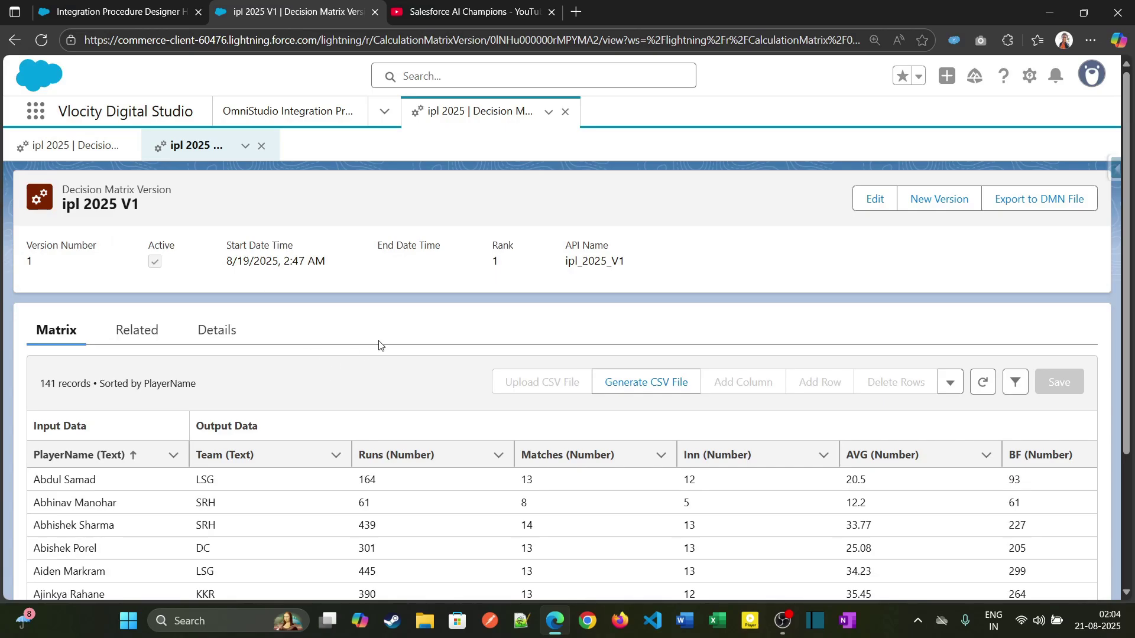
Create a new integration procedure from the Integration Procedures list and name it "IPL 2025 players stats IP"
click(154, 12)
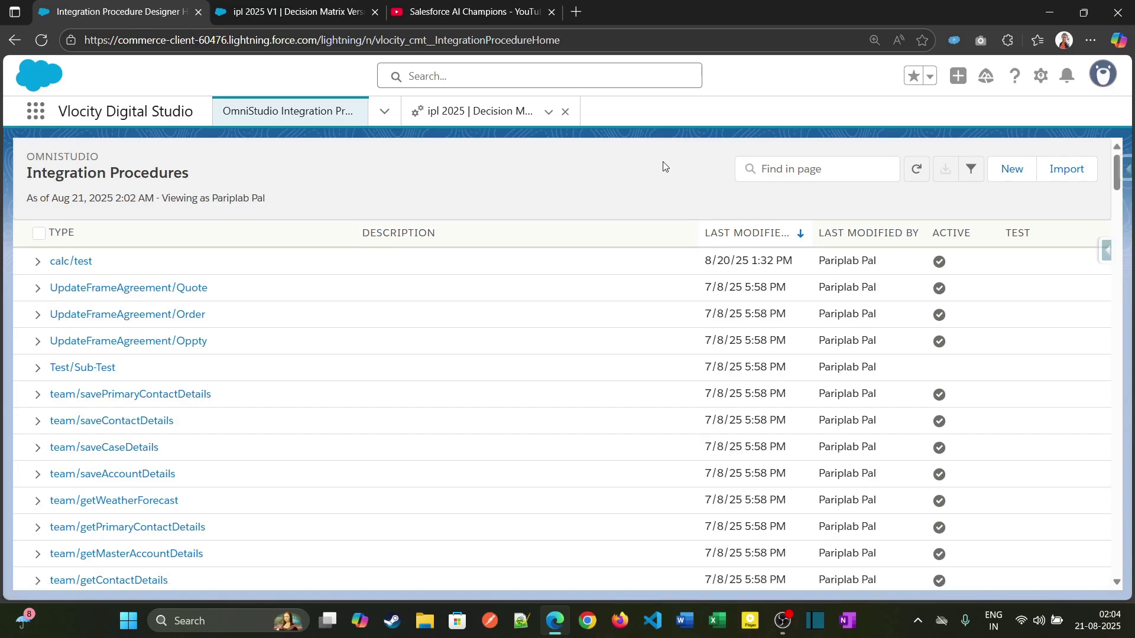
click(1007, 171)
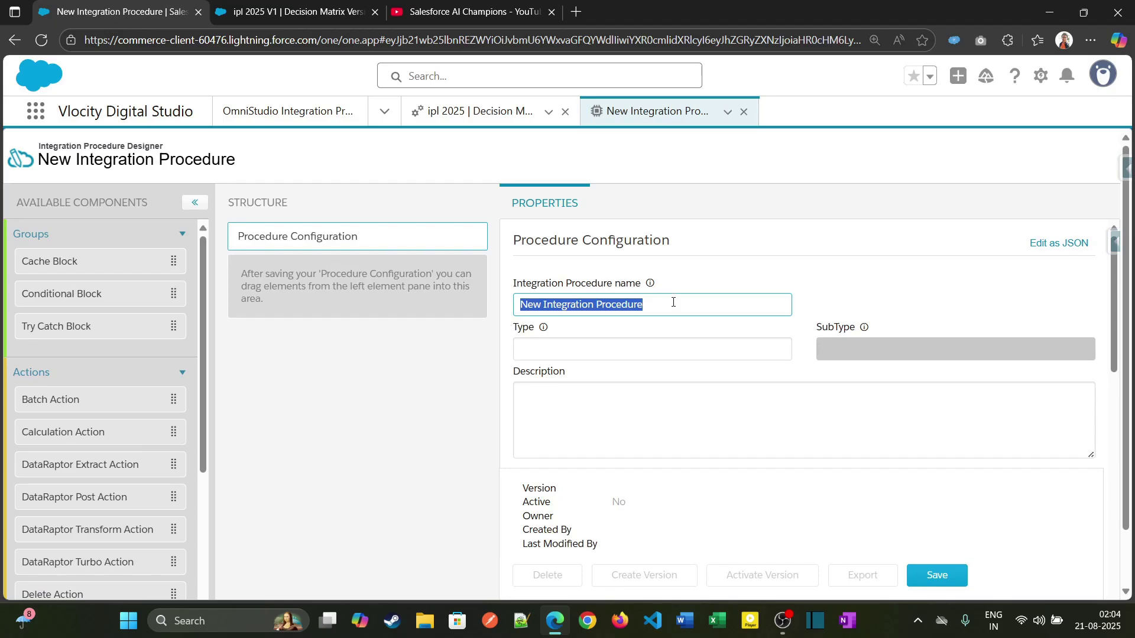
text(IPl)
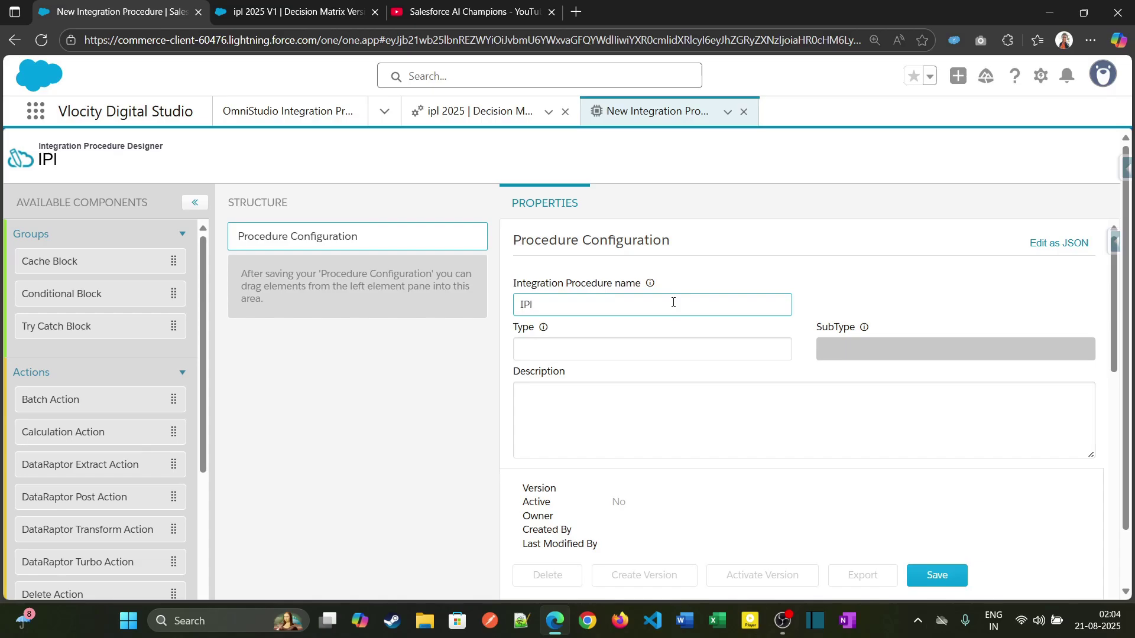
key(BackSpace)
text(L 2025 players)
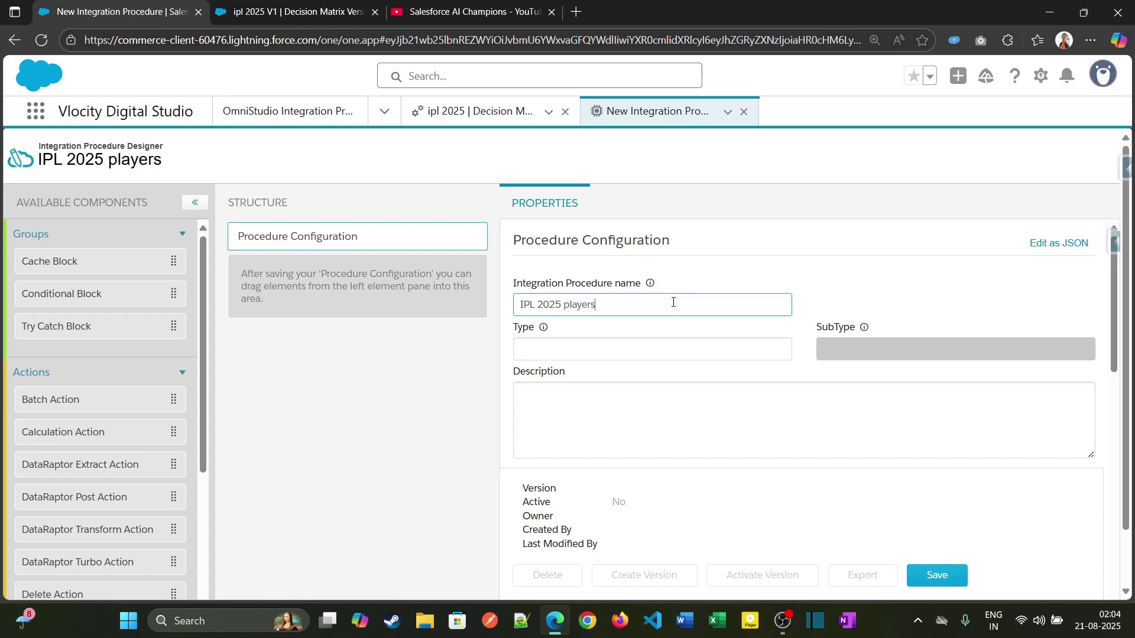
text( stats IP)
Set the procedure's type to ipl2025 and its subtype to playersstatsip, and save the configuration
key(Tab)
text(ipl2025)
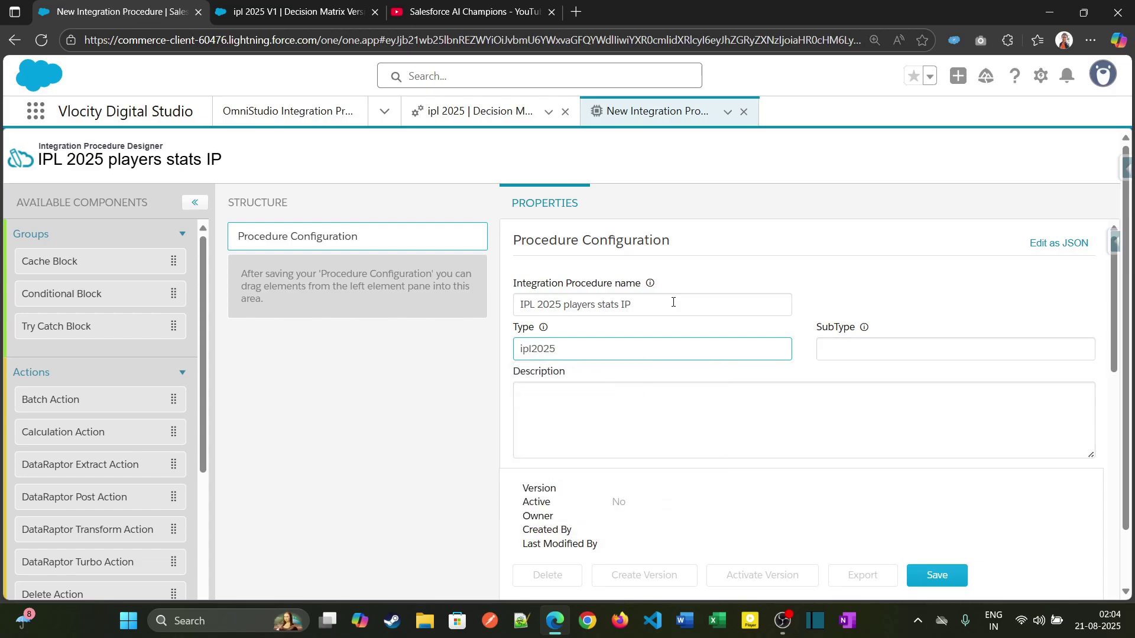
key(Tab)
text(playersst)
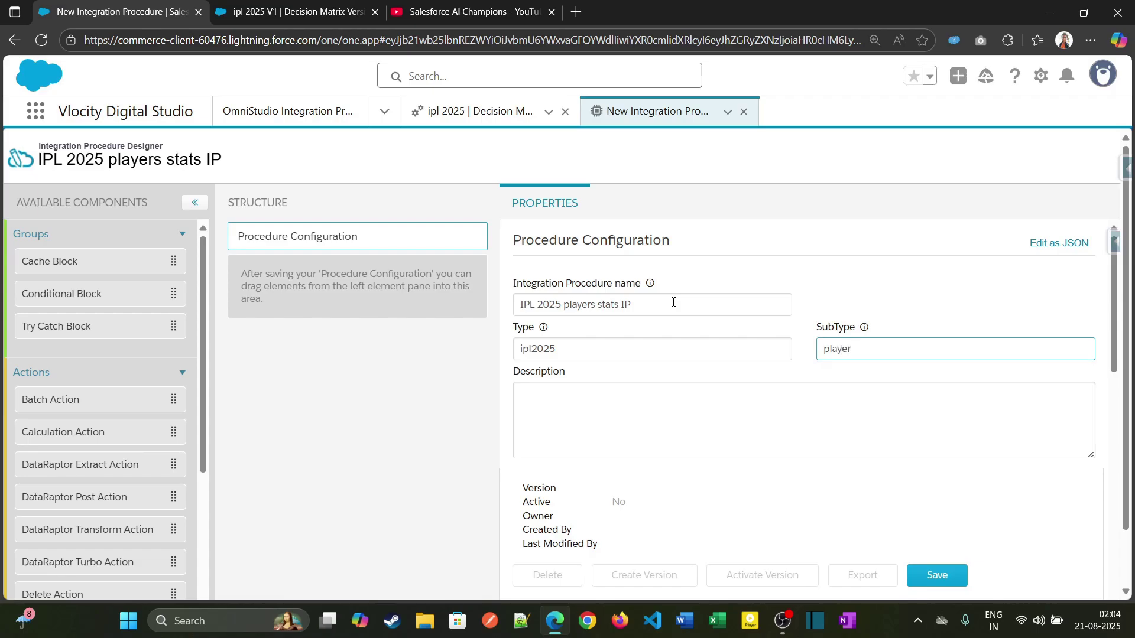
text(atsip)
key(ctrl+a)
click(936, 575)
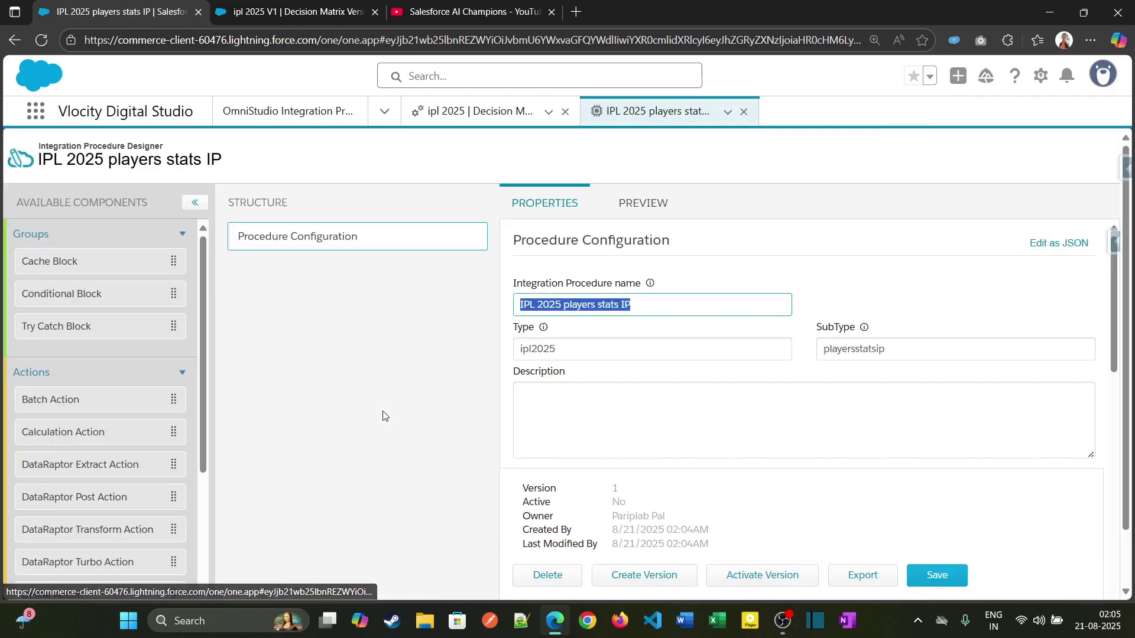
Add a Matrix Action to the procedure structure below Procedure Configuration
scroll(74, 408, down, 5)
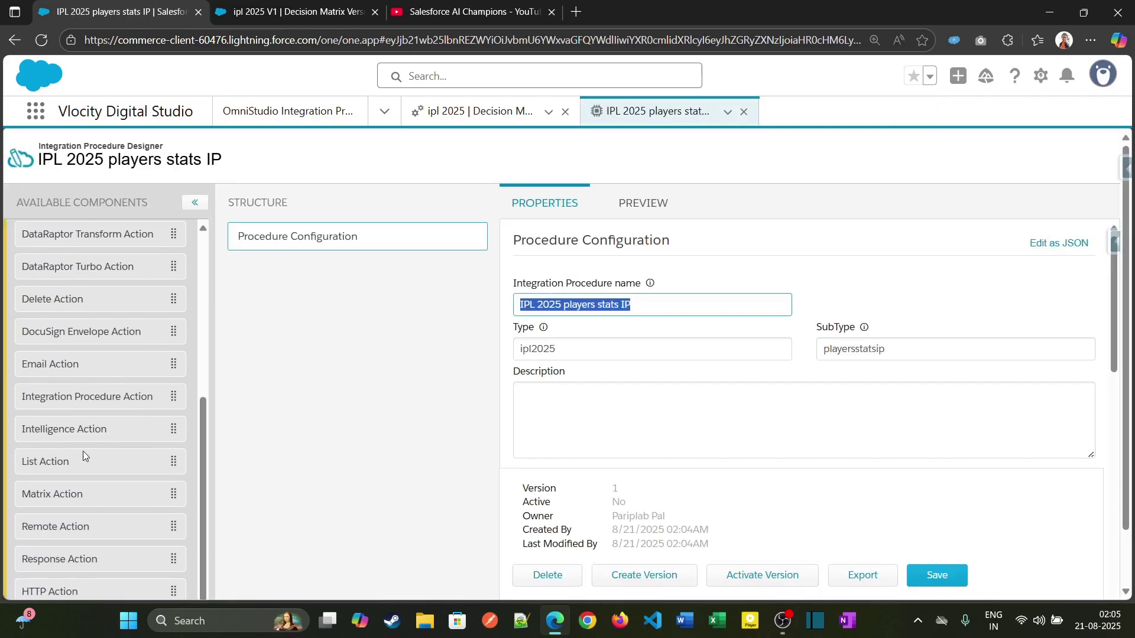
scroll(94, 520, up, 5)
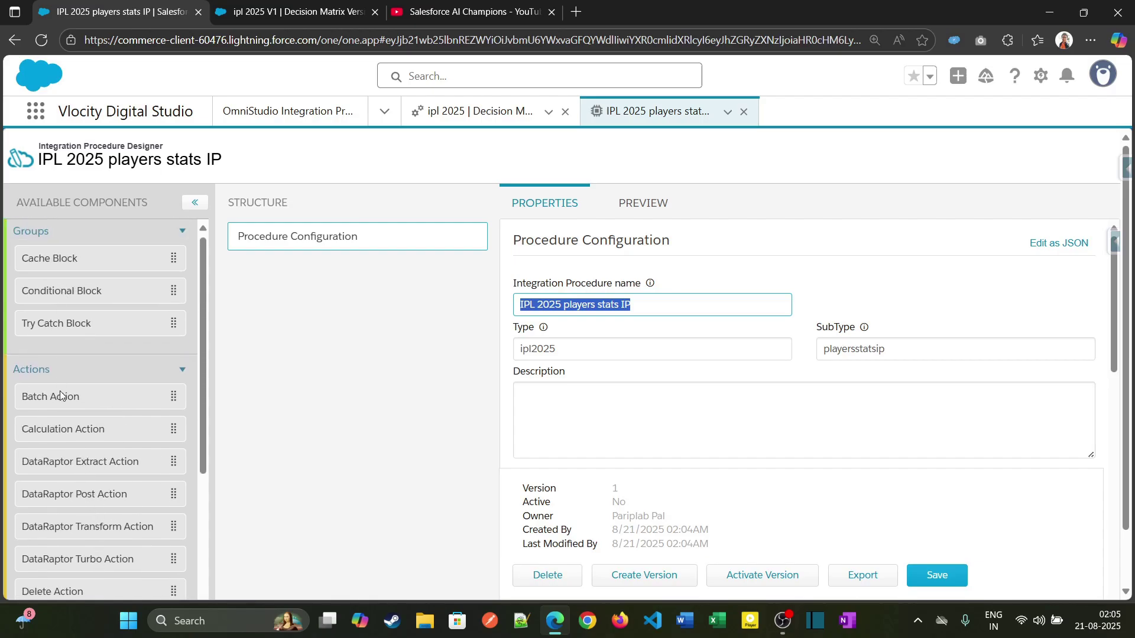
scroll(68, 541, down, 5)
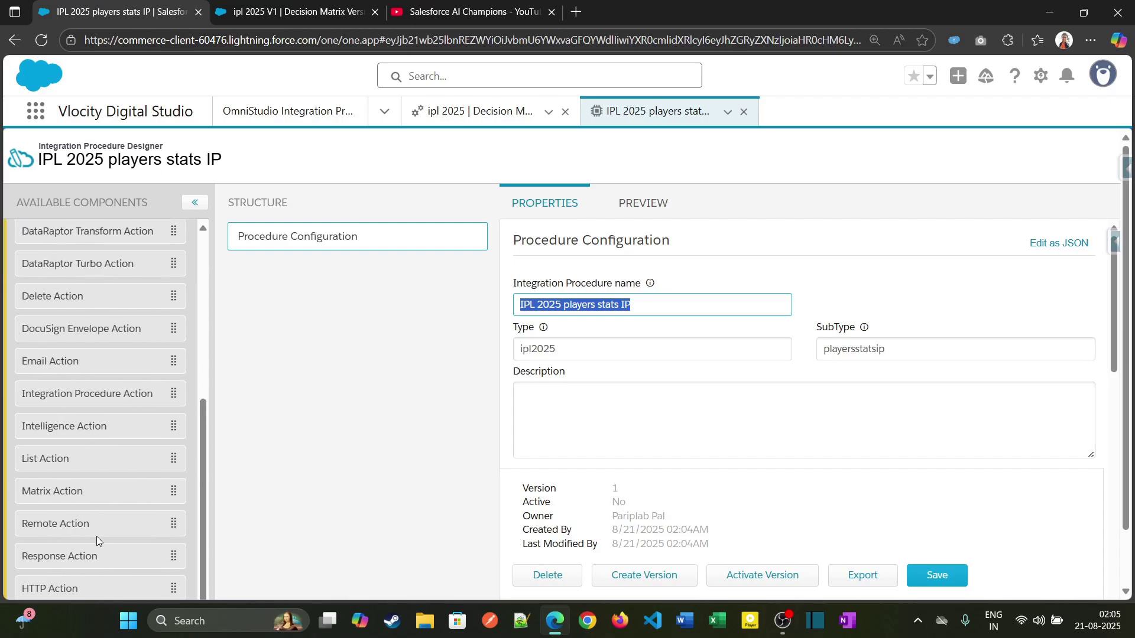
drag(81, 500, 283, 283)
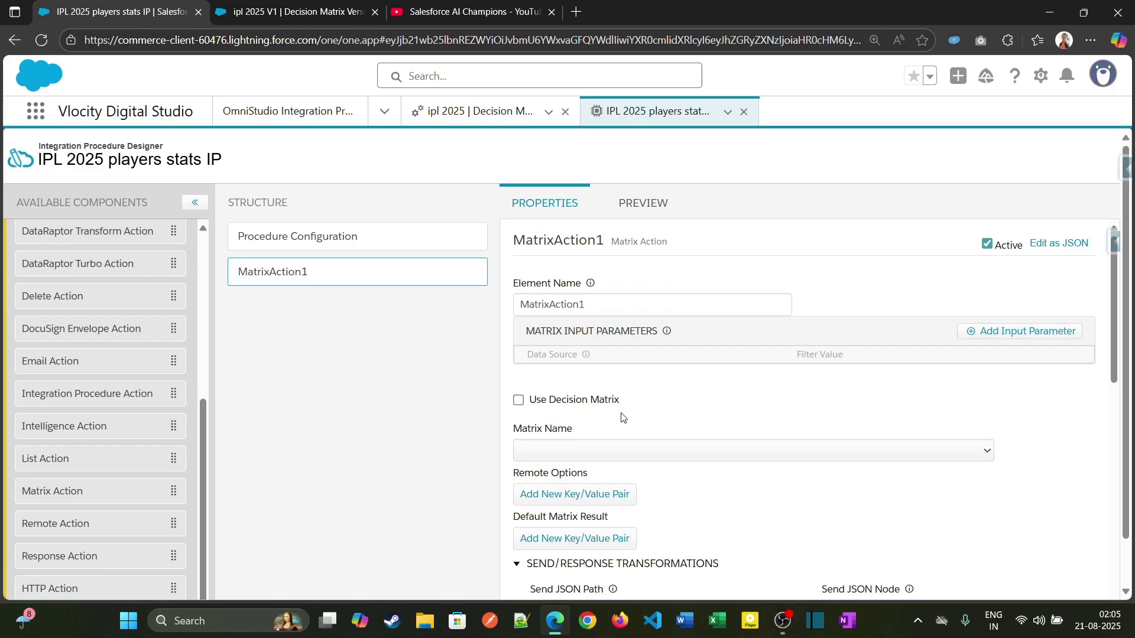
Enable Use Decision Matrix on the Matrix Action and choose ipl 2025 as the matrix name
scroll(582, 429, down, 1)
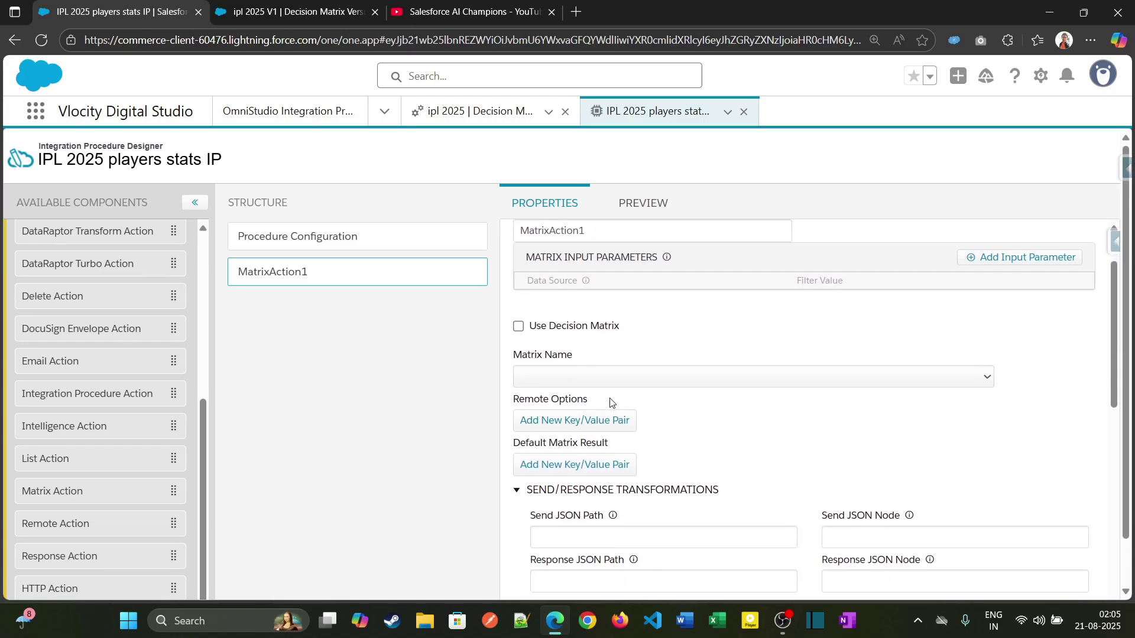
click(519, 327)
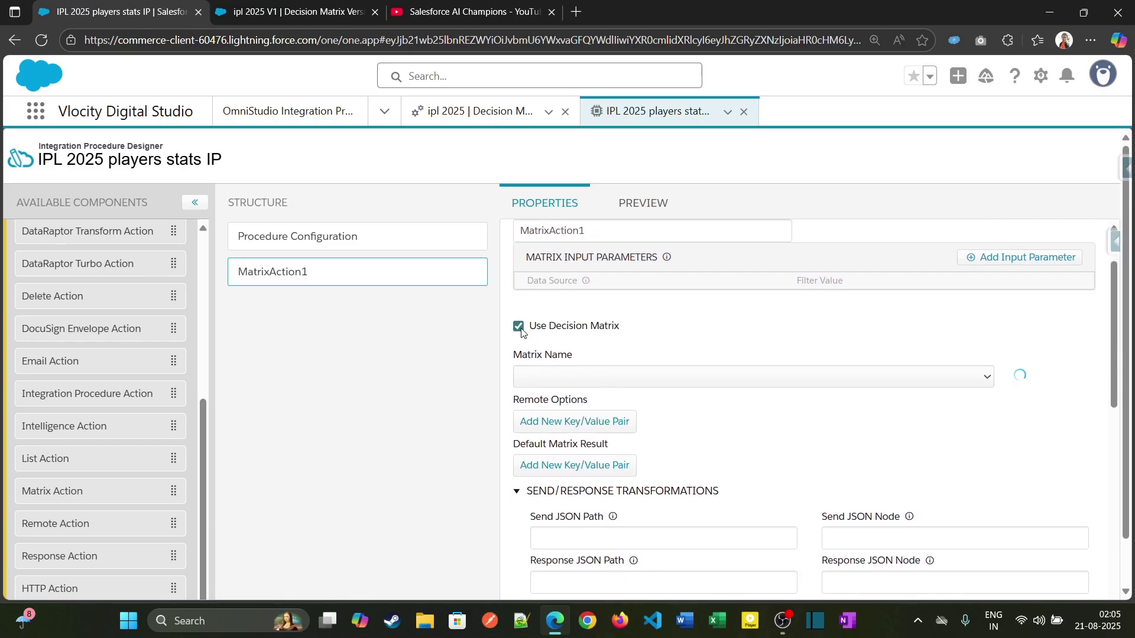
click(582, 380)
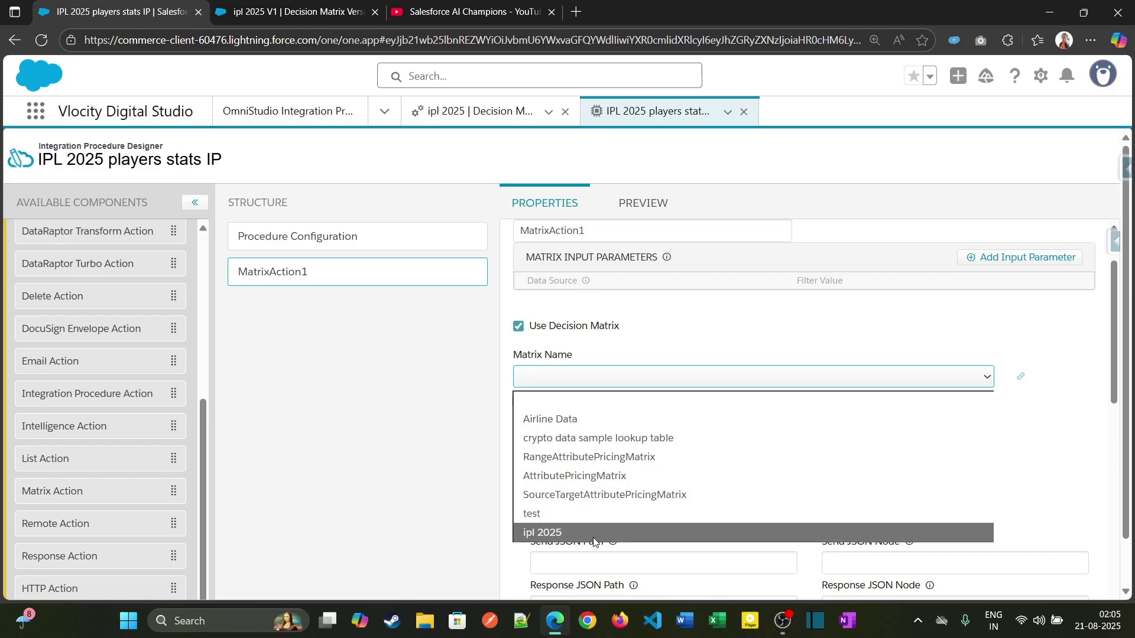
click(549, 533)
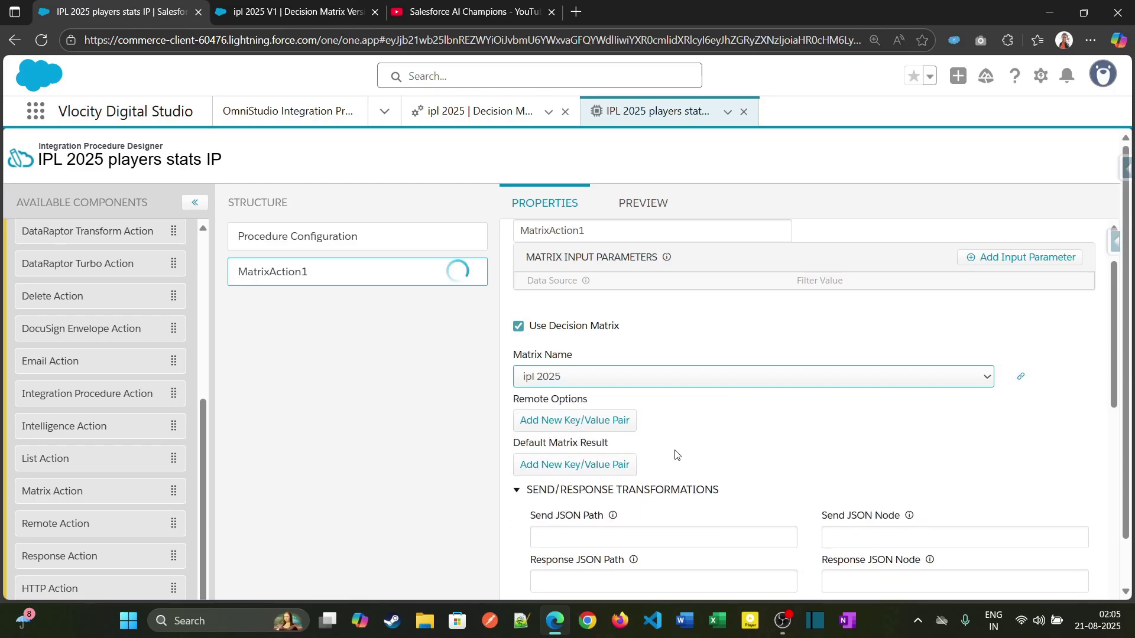
Check the input column name in the ipl 2025 matrix and add a matrix input parameter with data source PlayerName
click(296, 12)
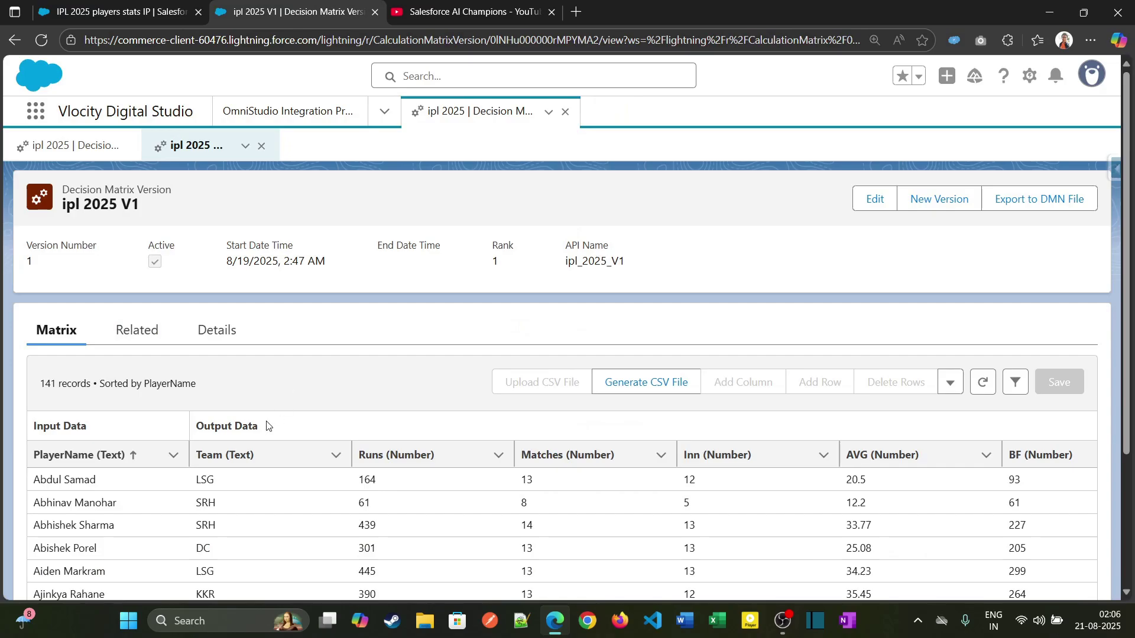
scroll(246, 444, down, 1)
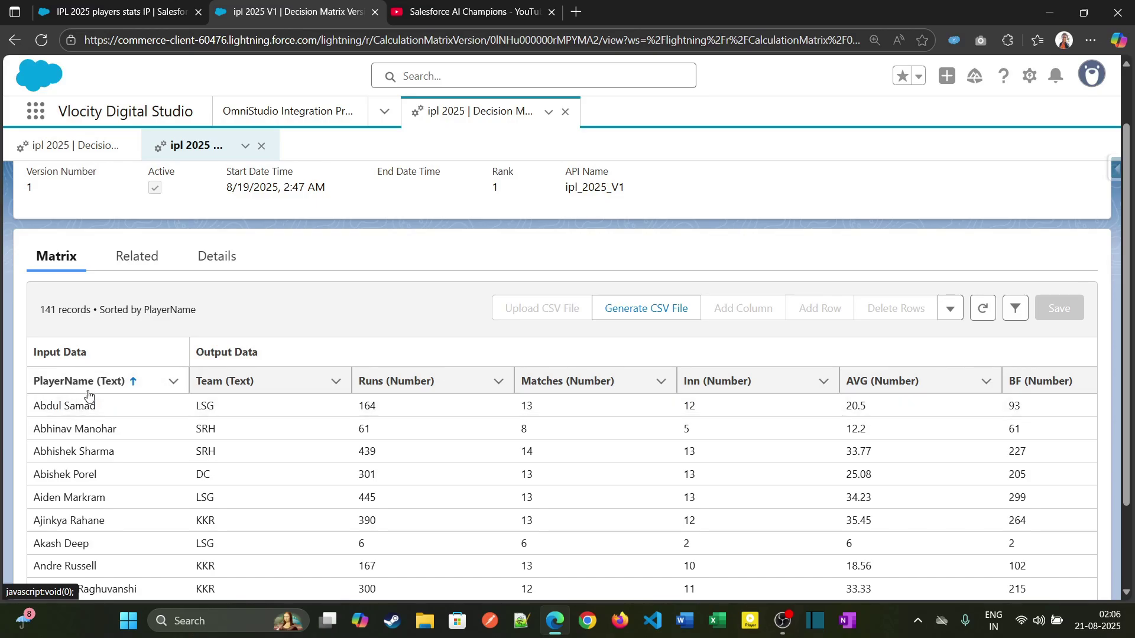
click(107, 5)
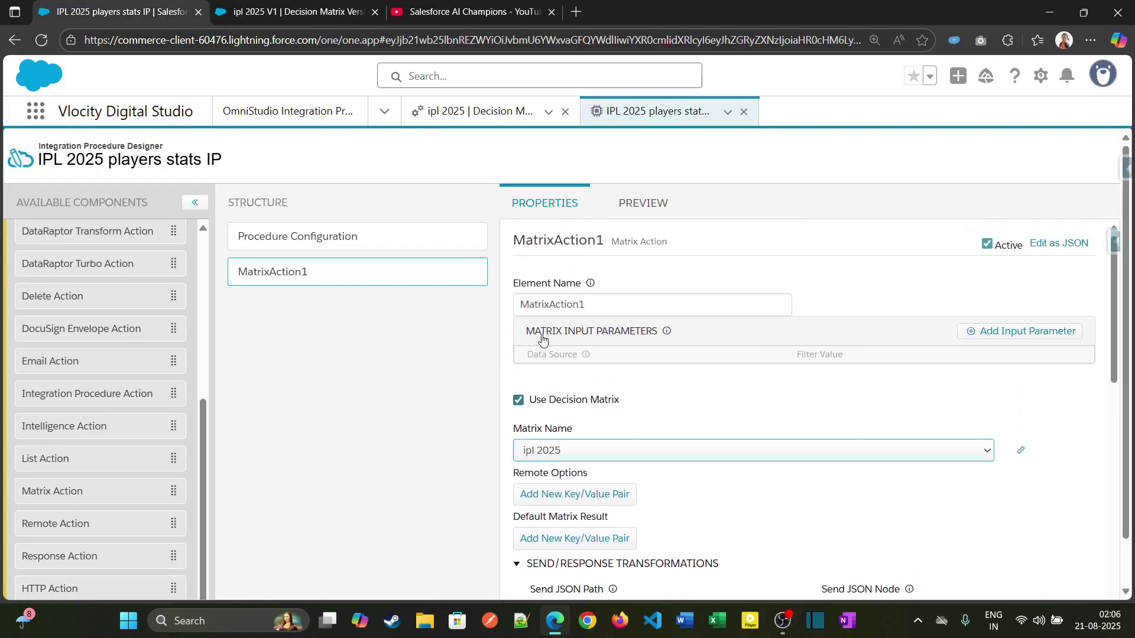
scroll(547, 342, up, 2)
drag(525, 332, 655, 332)
click(981, 333)
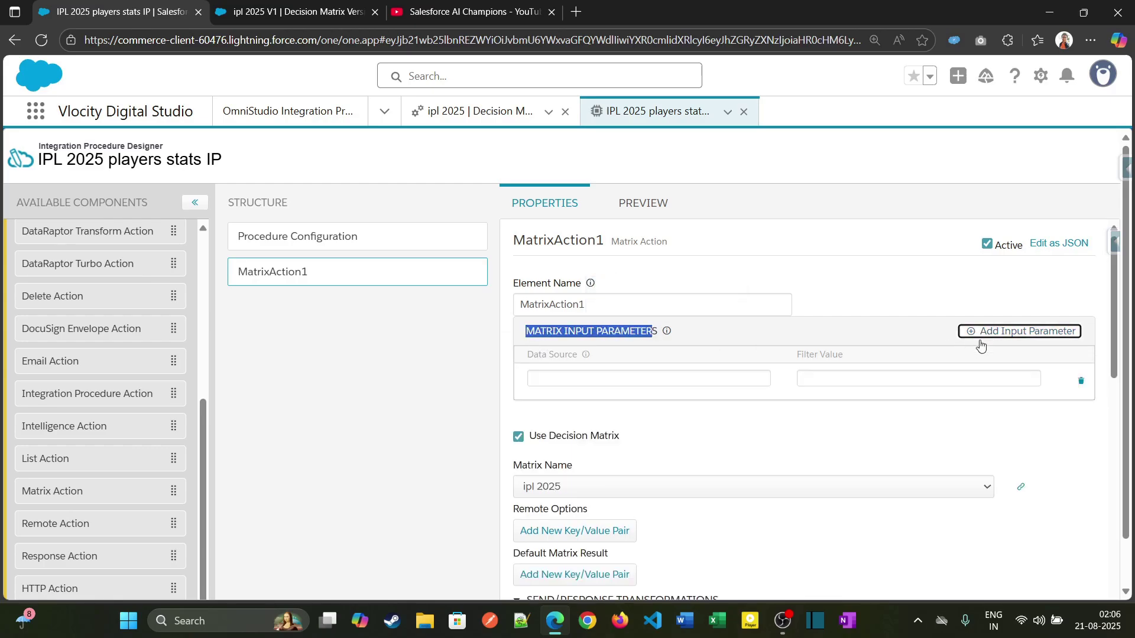
click(611, 375)
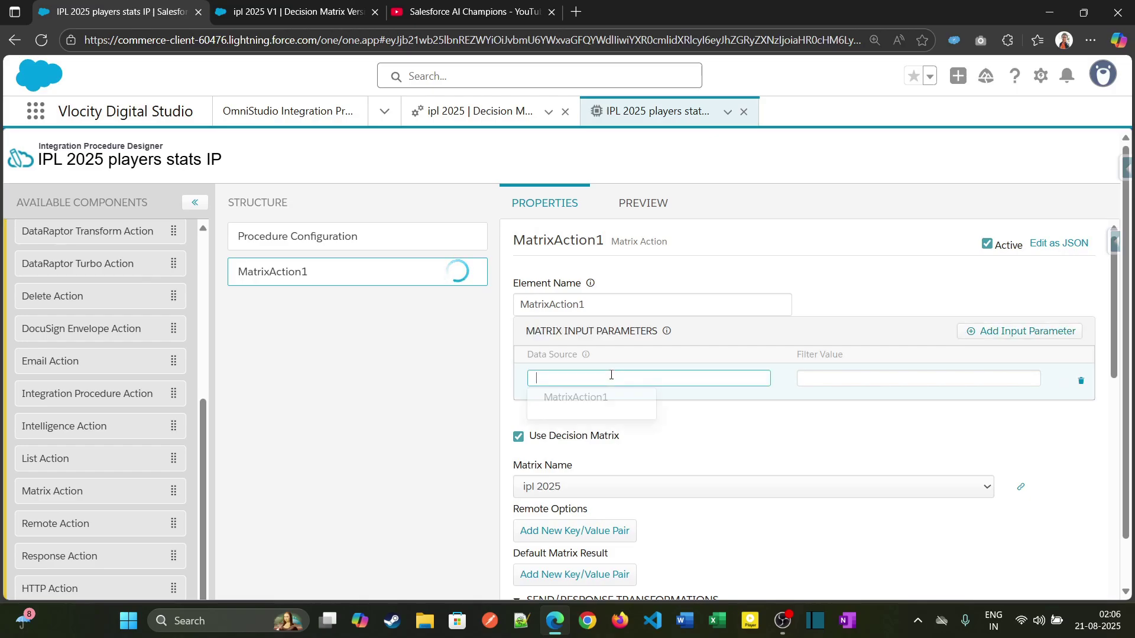
text(Pla)
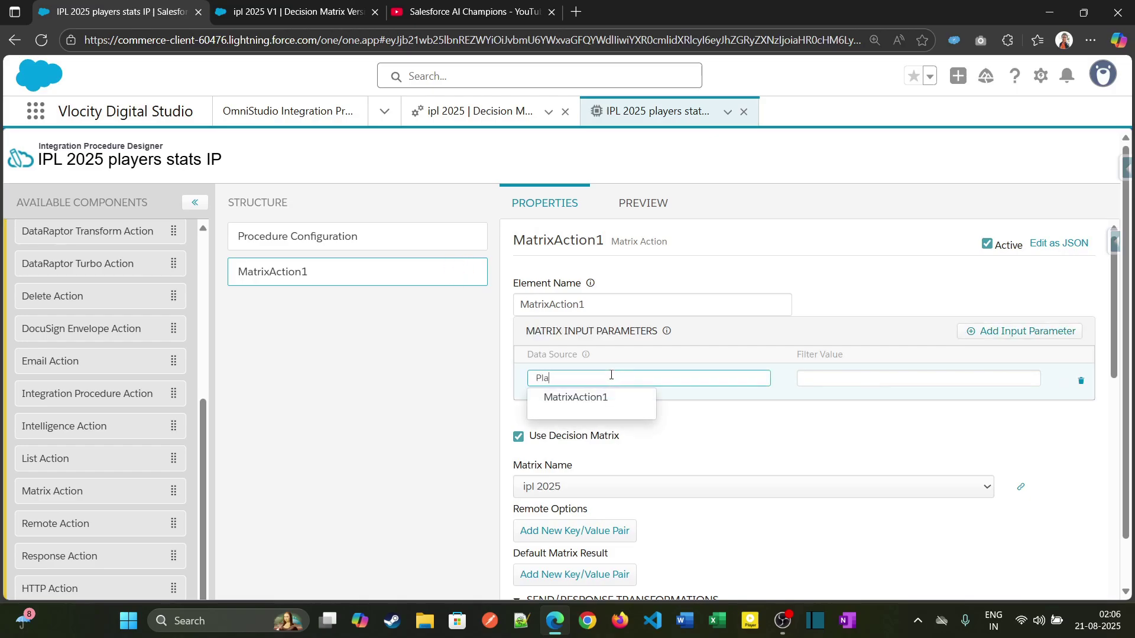
text(yerName)
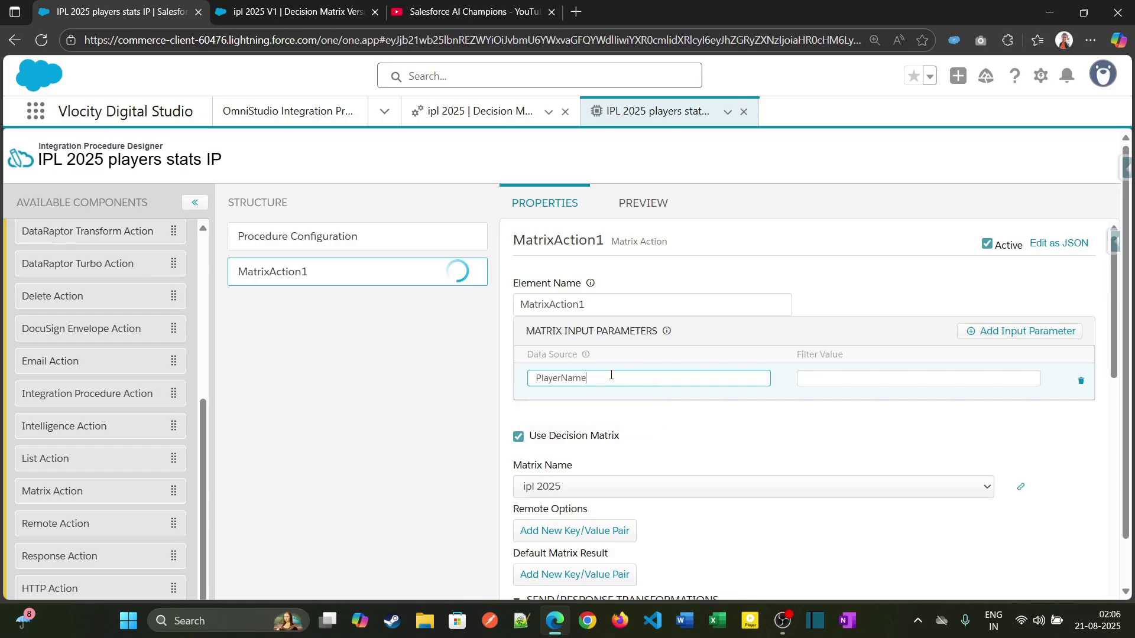
Copy the input parameter's data source PlayerName into its filter value
double_click(584, 380)
key(ctrl+c)
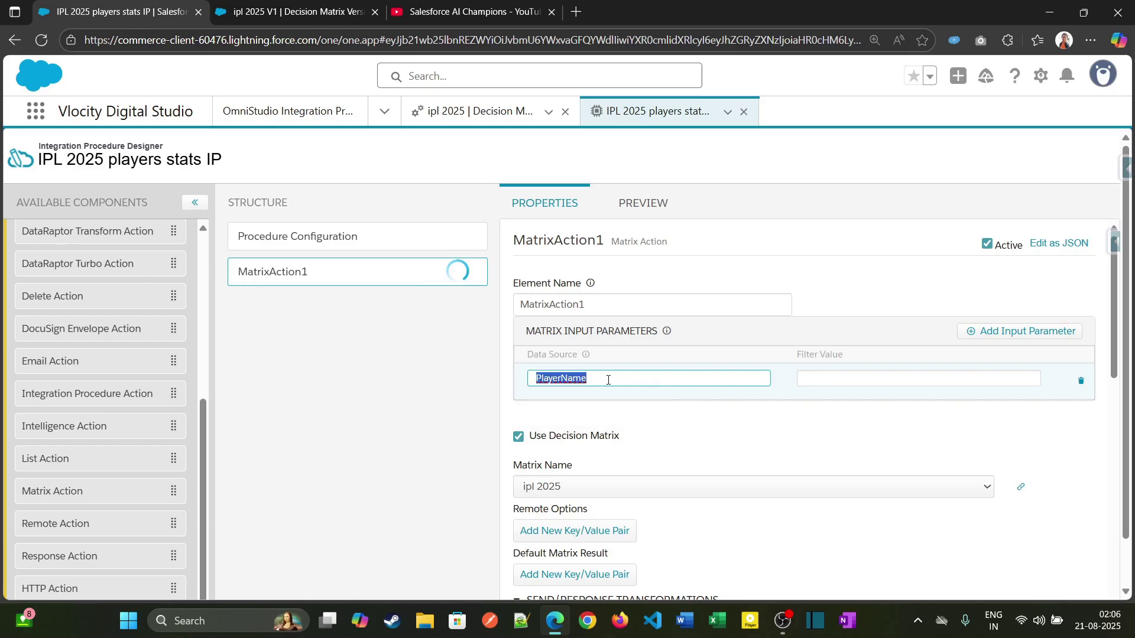
click(926, 379)
key(ctrl+v)
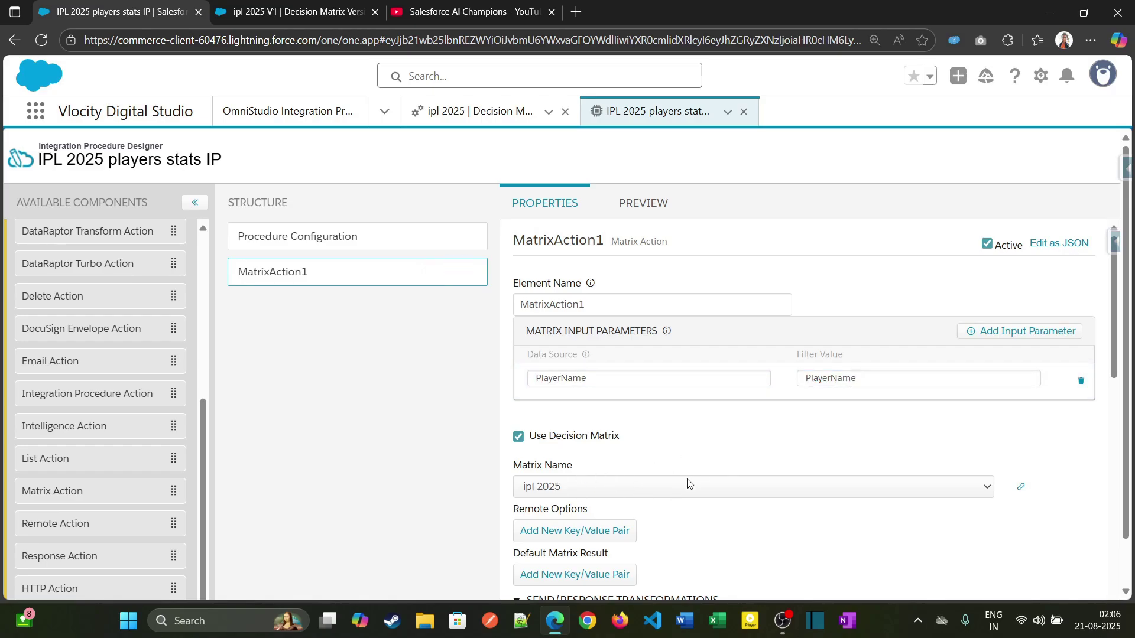
Add a Response Action to the procedure structure below MatrixAction1
scroll(695, 494, down, 3)
scroll(651, 502, up, 3)
scroll(170, 507, down, 1)
scroll(170, 507, down, 1)
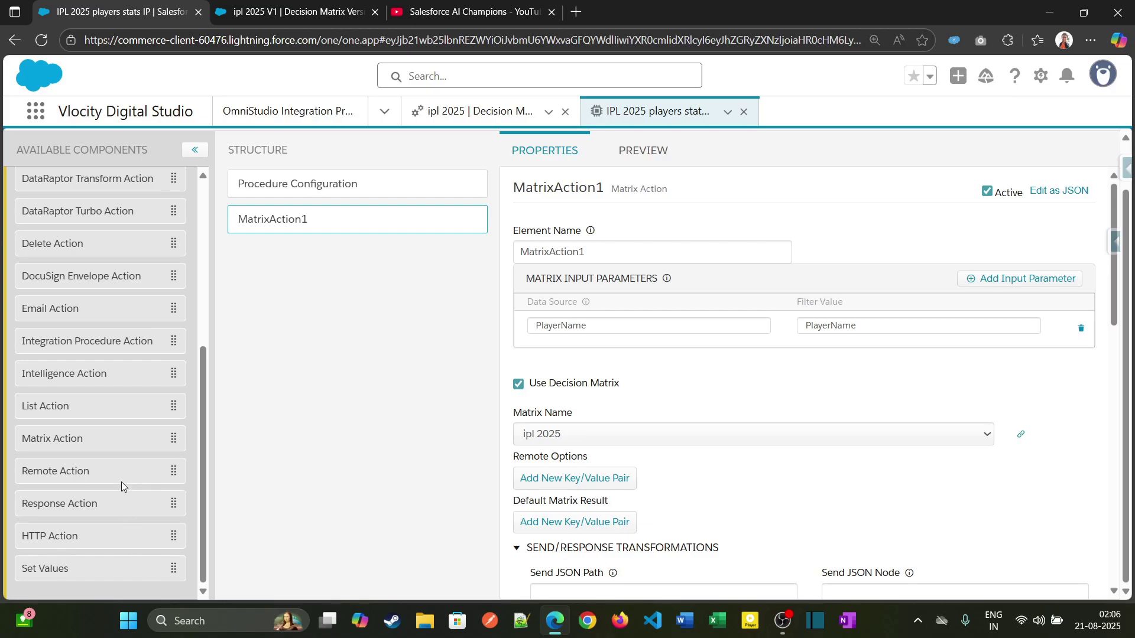
scroll(122, 487, up, 5)
scroll(111, 484, down, 5)
drag(76, 503, 329, 275)
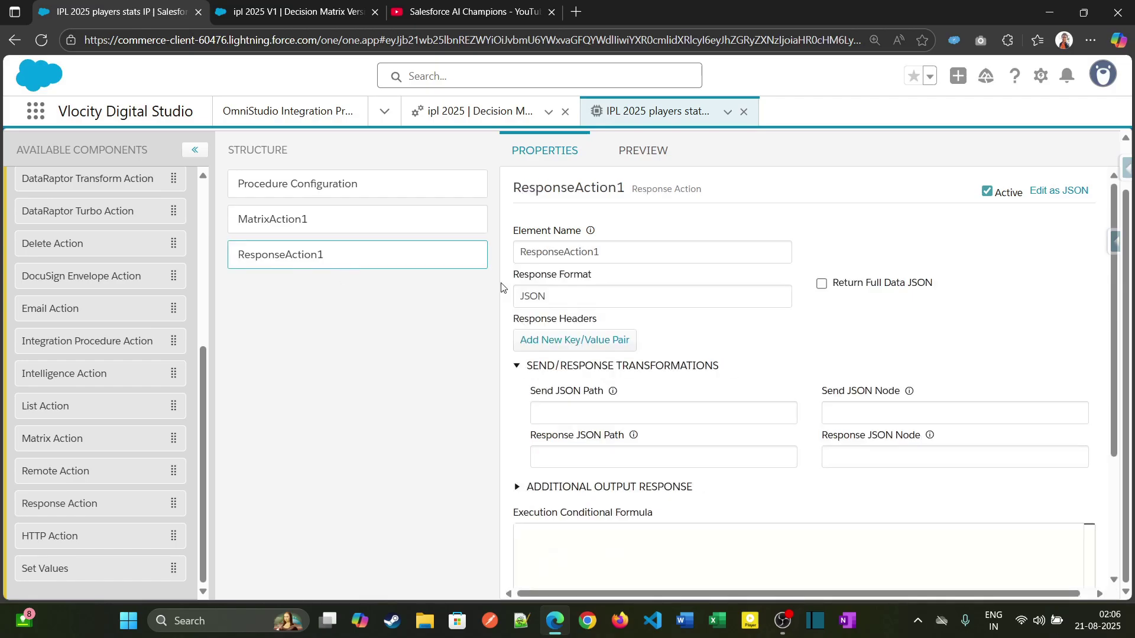
scroll(523, 434, down, 2)
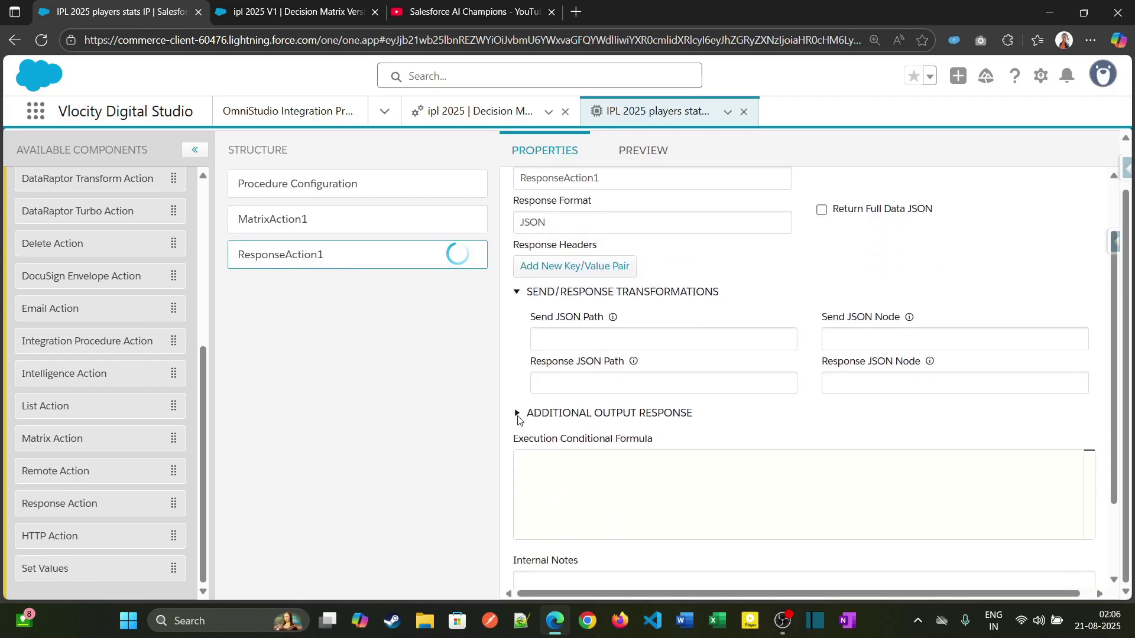
Add an additional output entry to ResponseAction1 with the key IPL 2025 Player data
click(518, 413)
scroll(557, 432, down, 2)
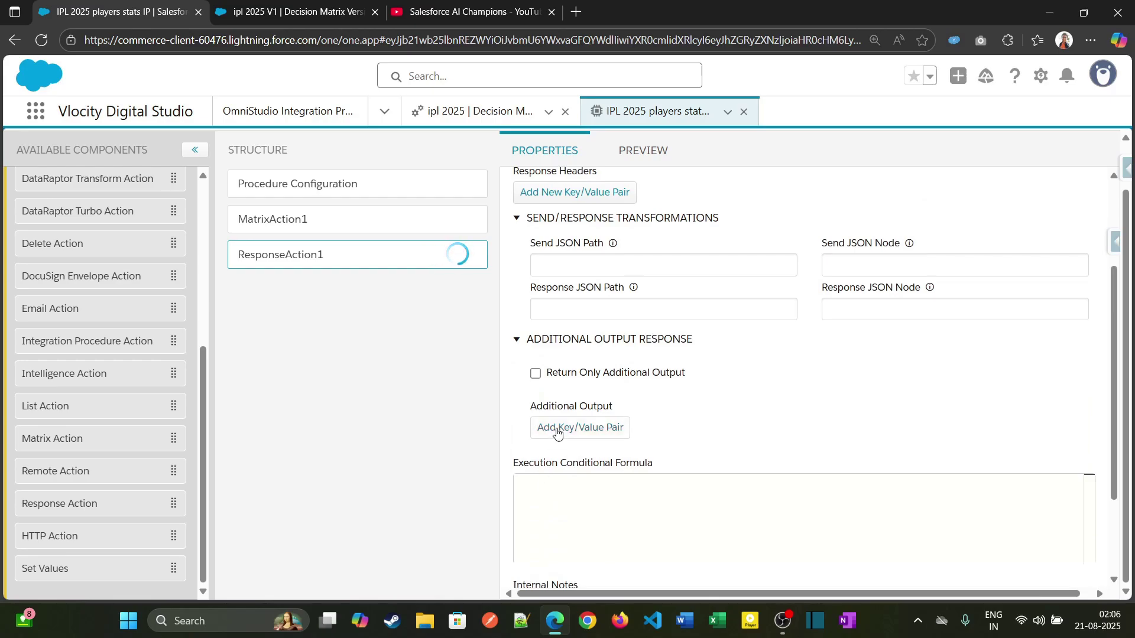
click(557, 432)
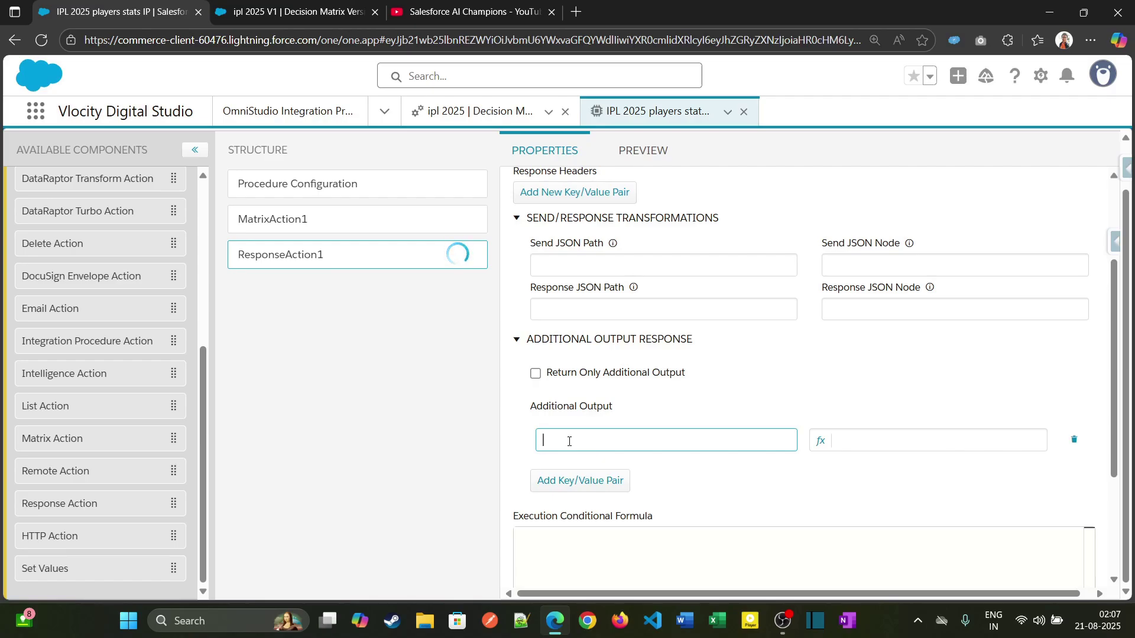
text(IPL 2025 Players)
key(BackSpace)
text(data)
Set the IPL 2025 Player data output value to %MatrixAction1%, copying the element name from the Matrix Action
click(851, 444)
text(%)
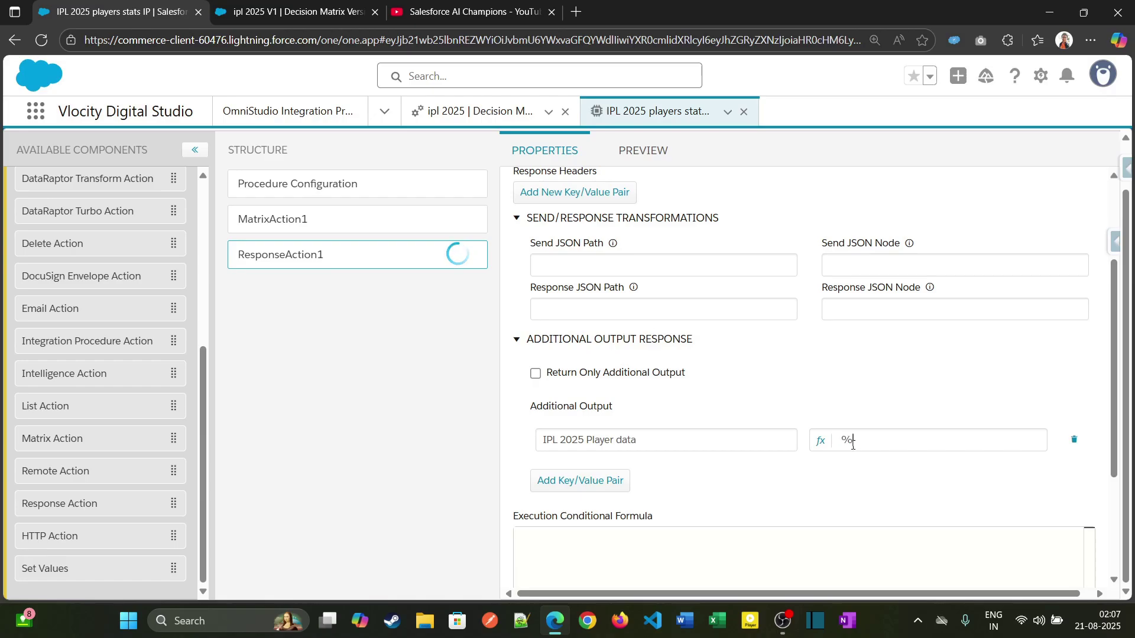
text(%)
click(392, 229)
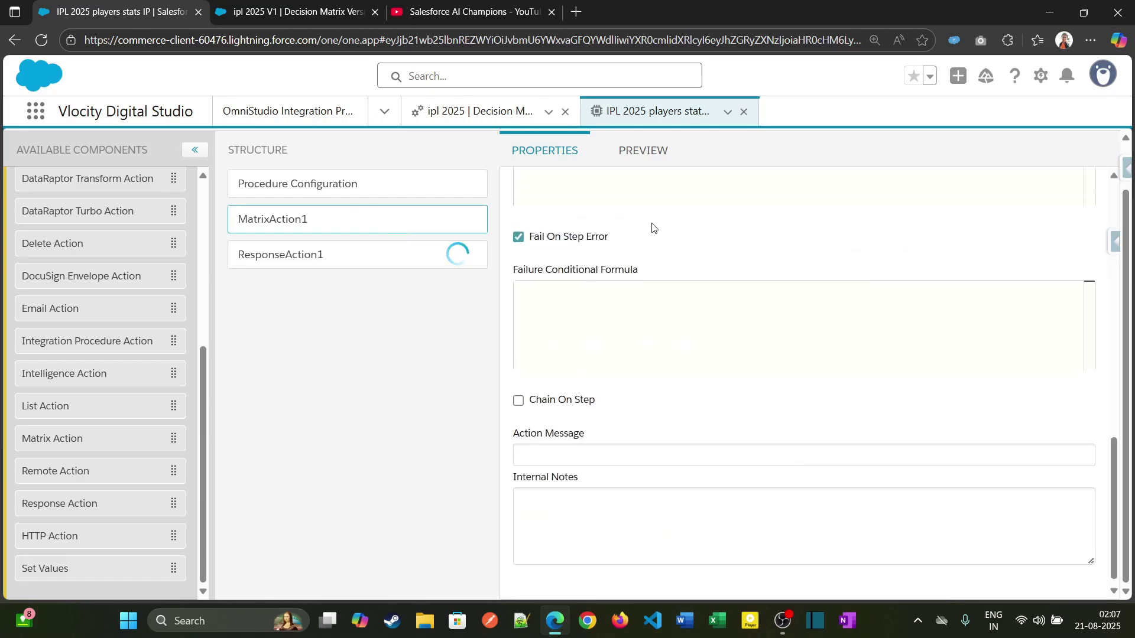
scroll(653, 227, up, 3)
double_click(595, 247)
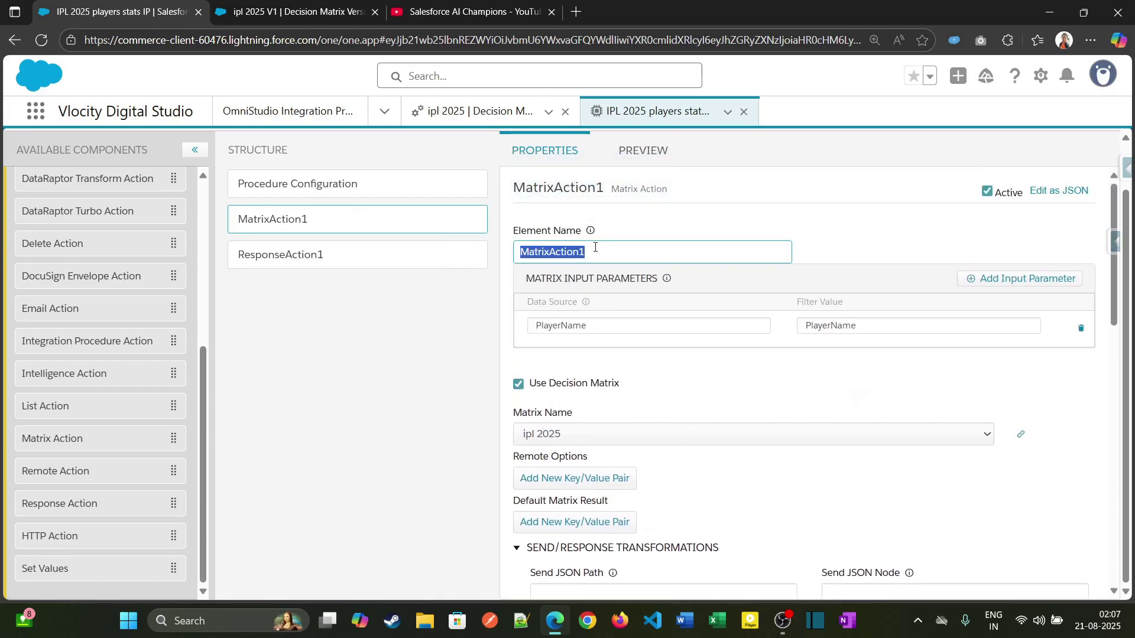
click(354, 256)
scroll(744, 428, down, 3)
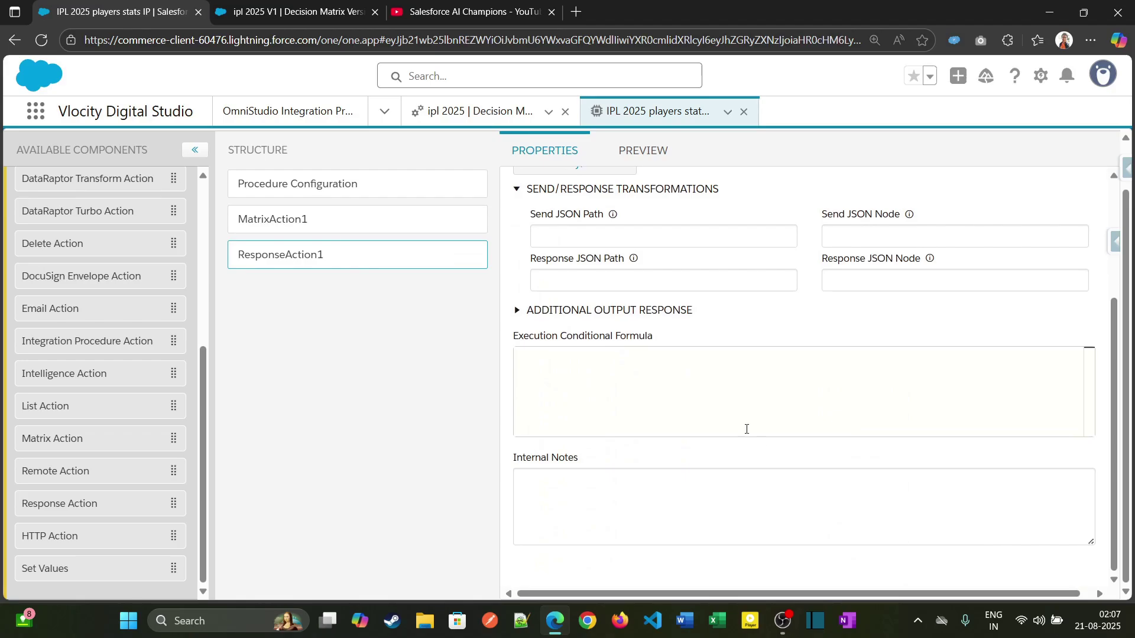
click(515, 311)
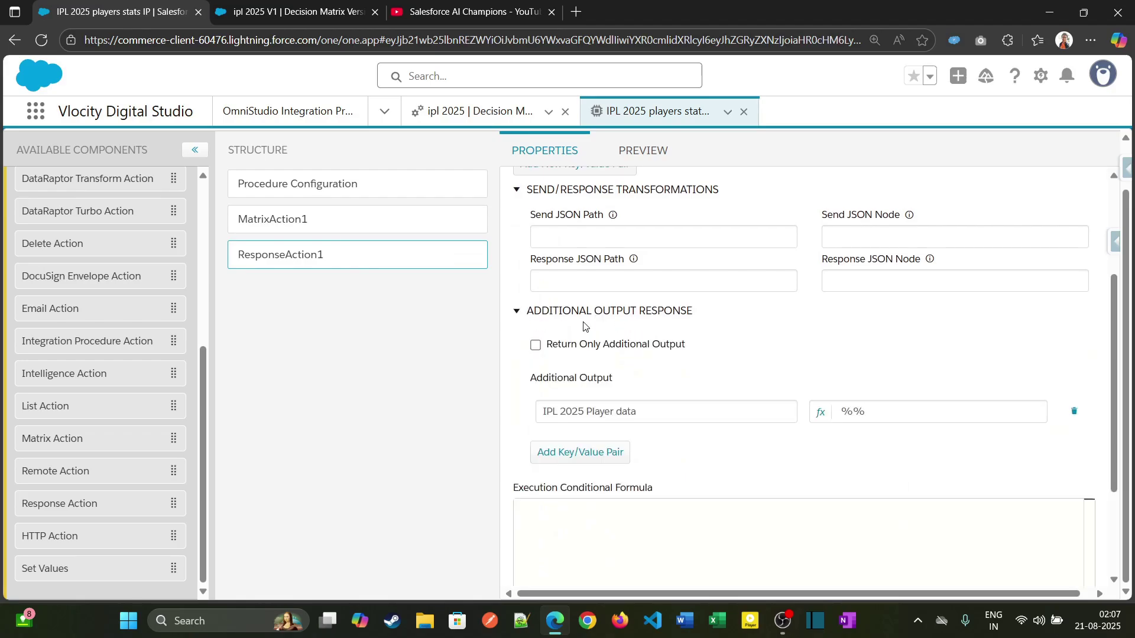
click(857, 413)
key(ctrl+v)
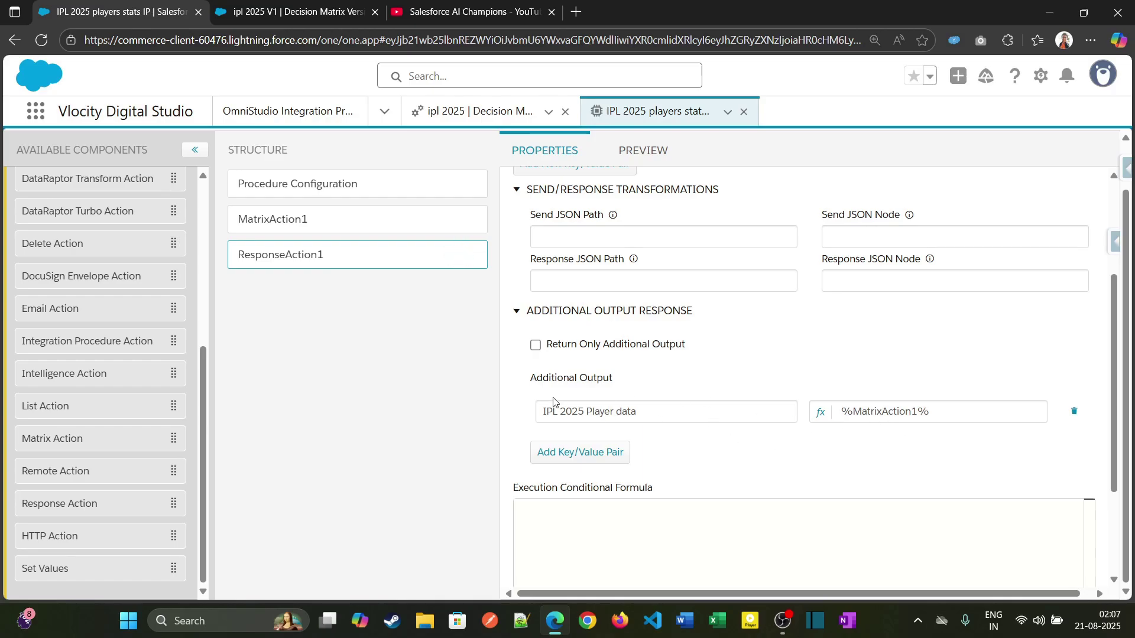
Open the procedure preview and add an input parameter with the key PlayerName
scroll(751, 399, up, 6)
click(641, 199)
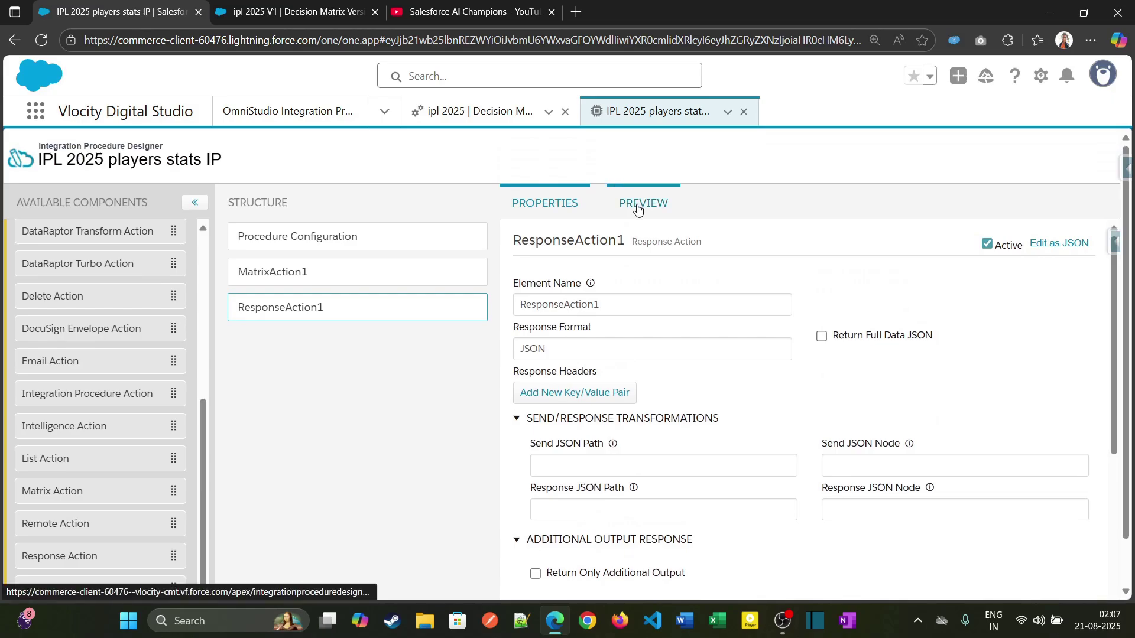
click(188, 307)
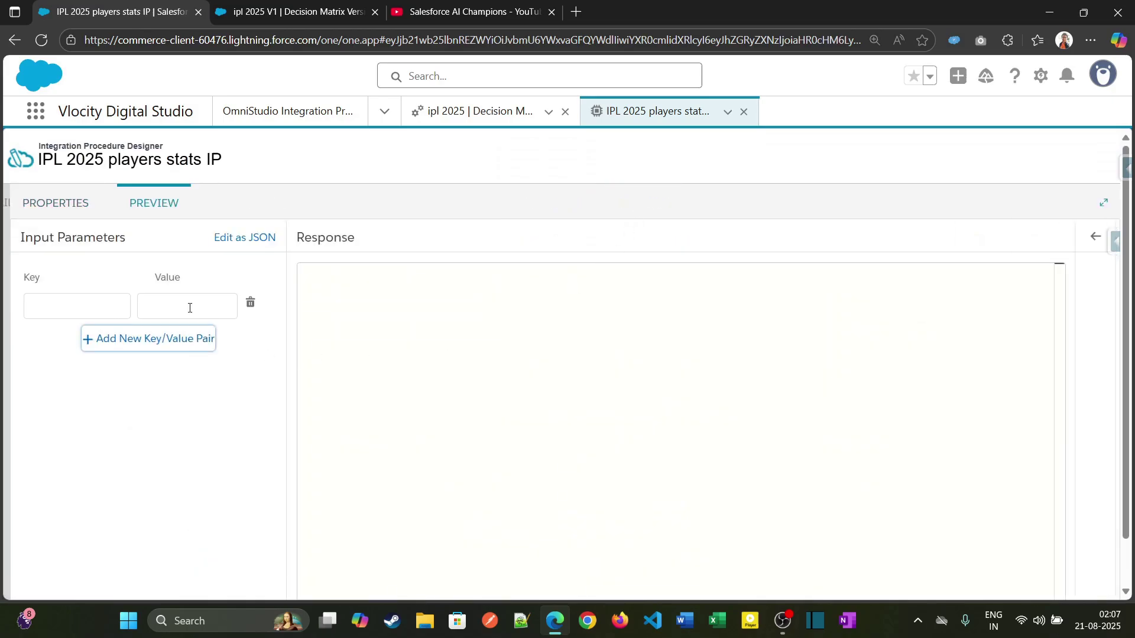
click(75, 309)
key(ctrl+v)
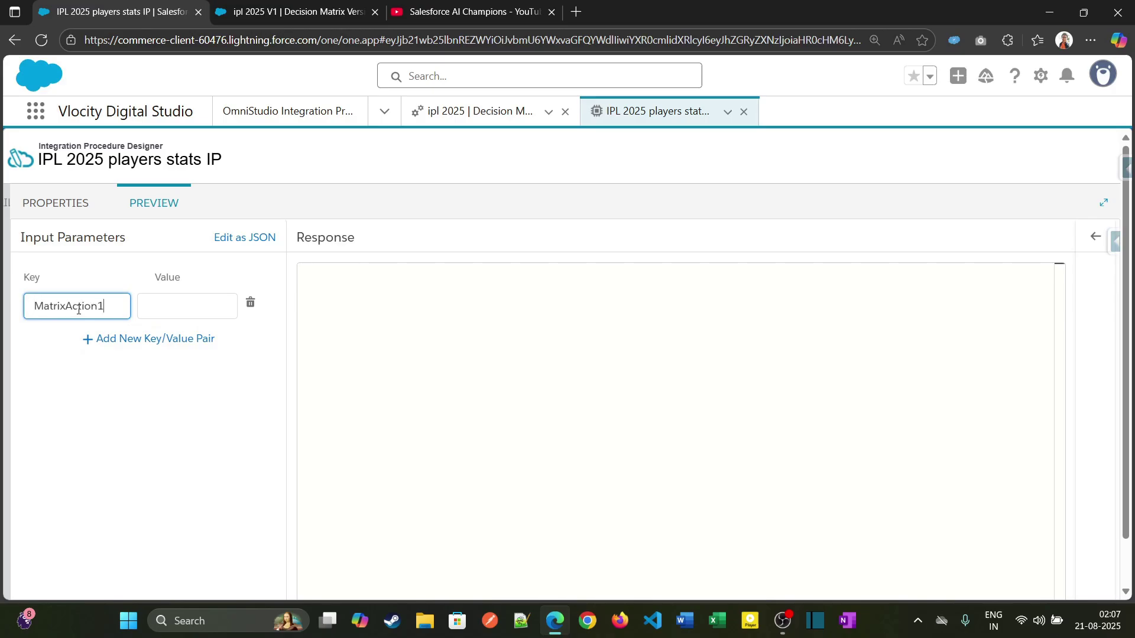
double_click(94, 310)
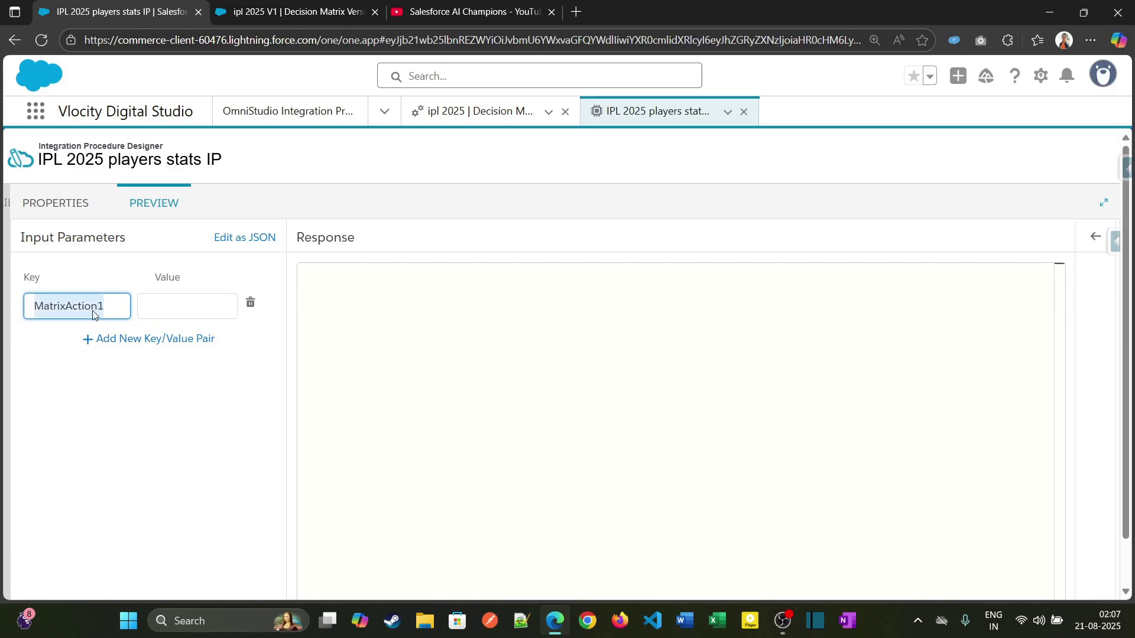
key(super+v)
click(114, 494)
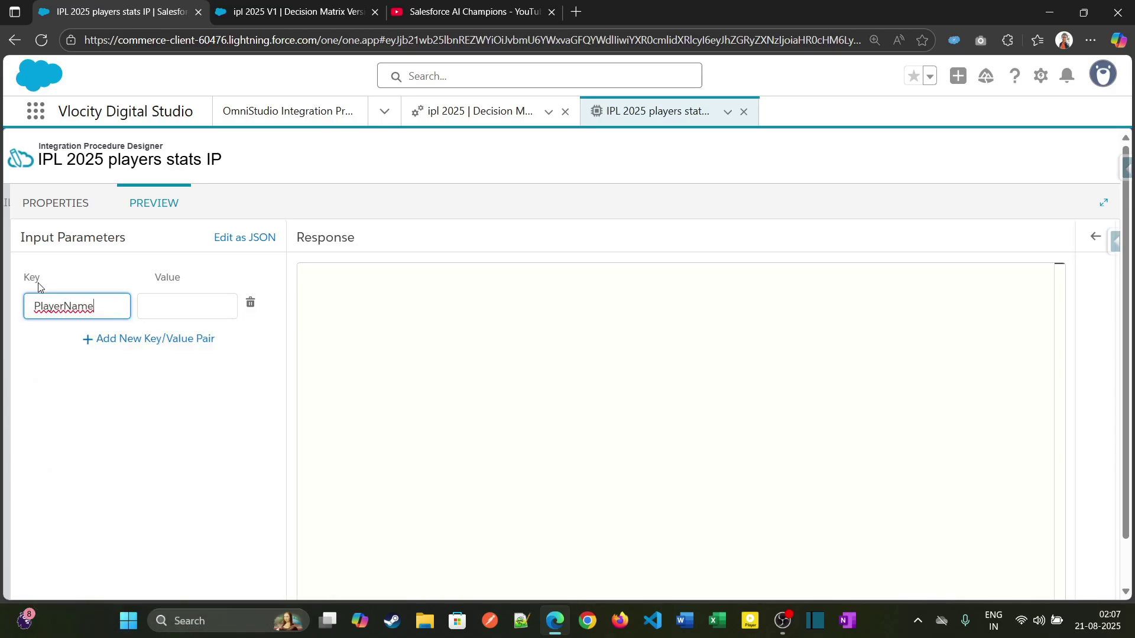
Set the PlayerName test value to Virat Kohli and execute the integration procedure
click(193, 305)
text(V)
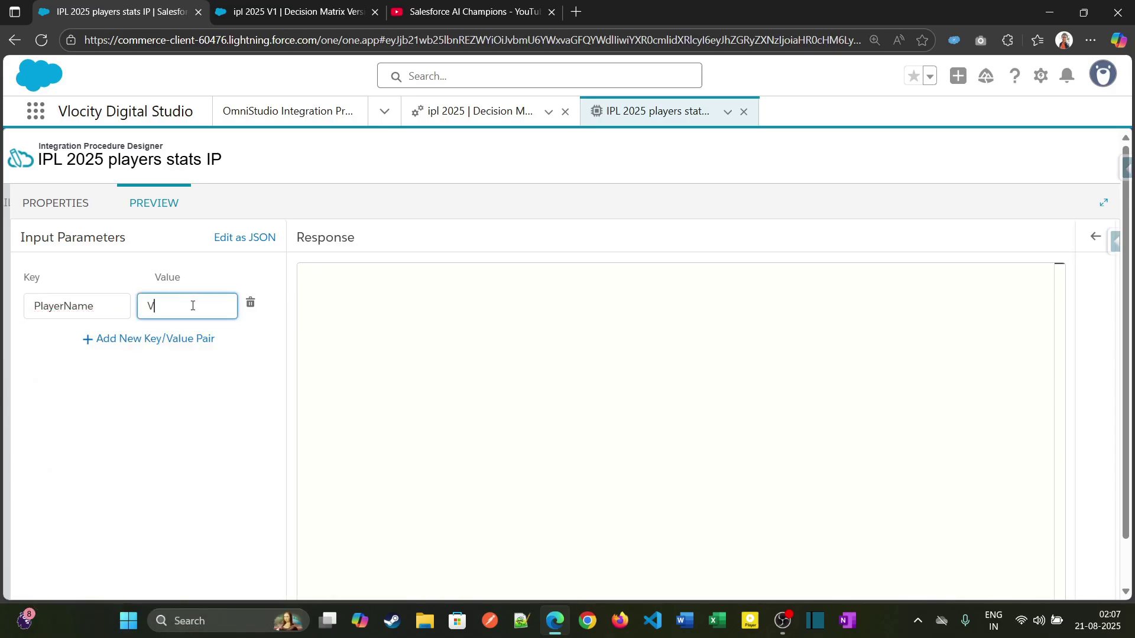
text(irat Kohli)
scroll(245, 406, down, 1)
click(266, 582)
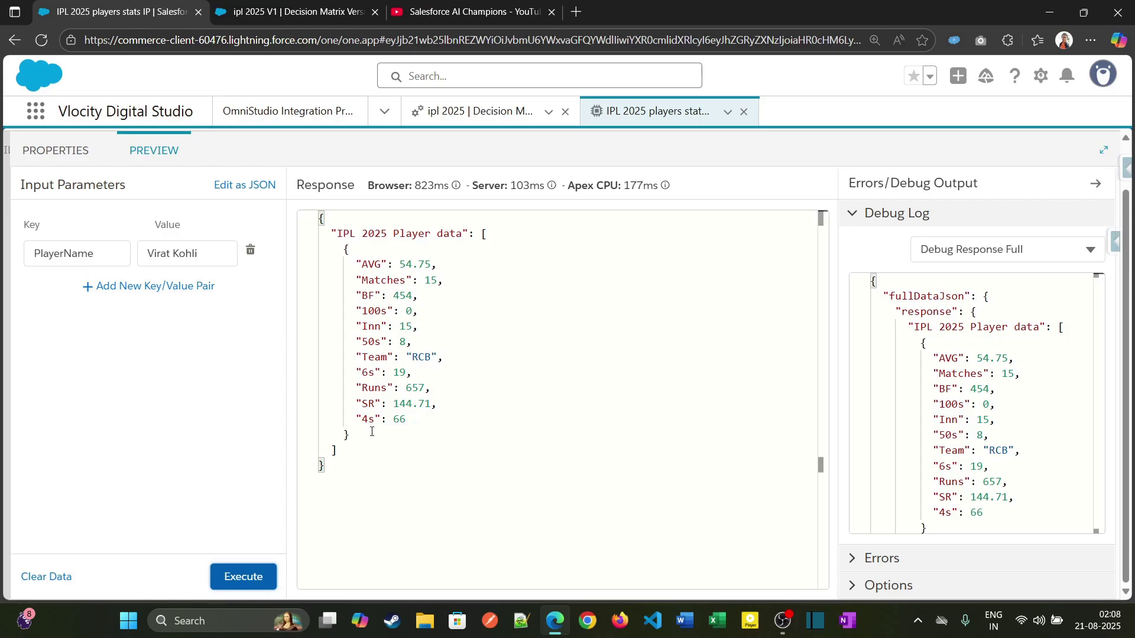
Return to the procedure's properties and review the MatrixAction1 settings below its matrix name
click(76, 150)
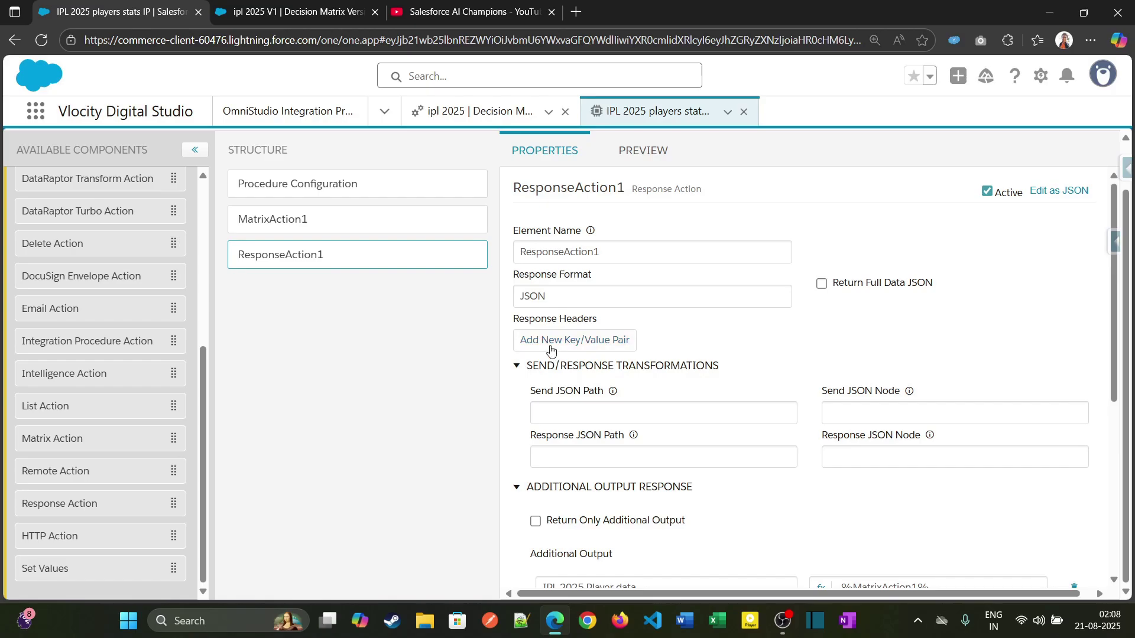
click(362, 229)
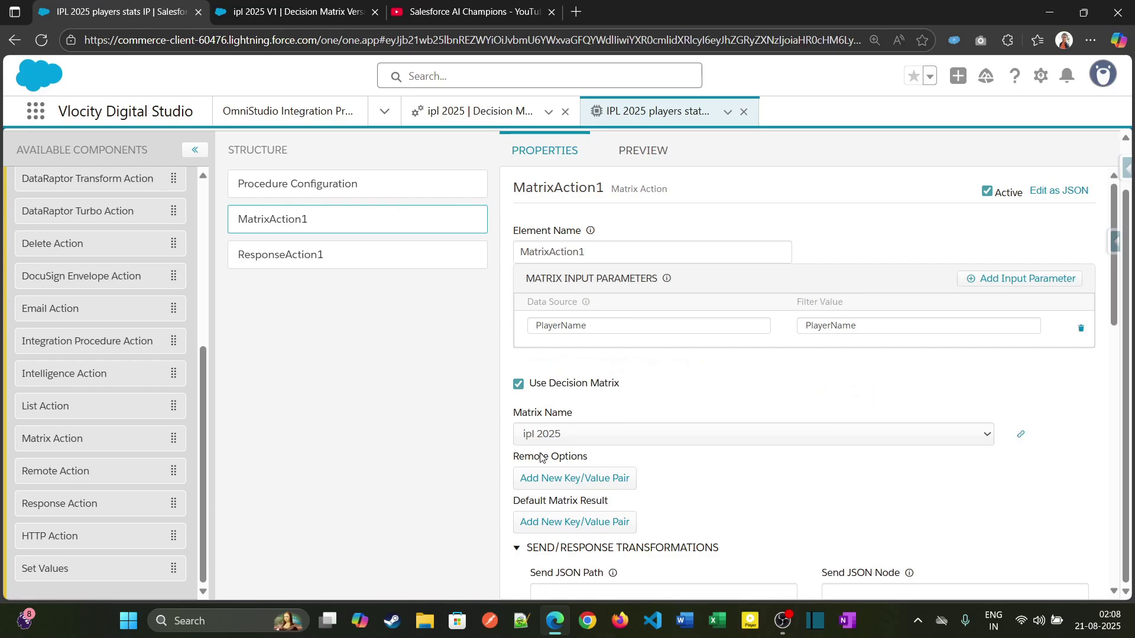
scroll(539, 458, down, 1)
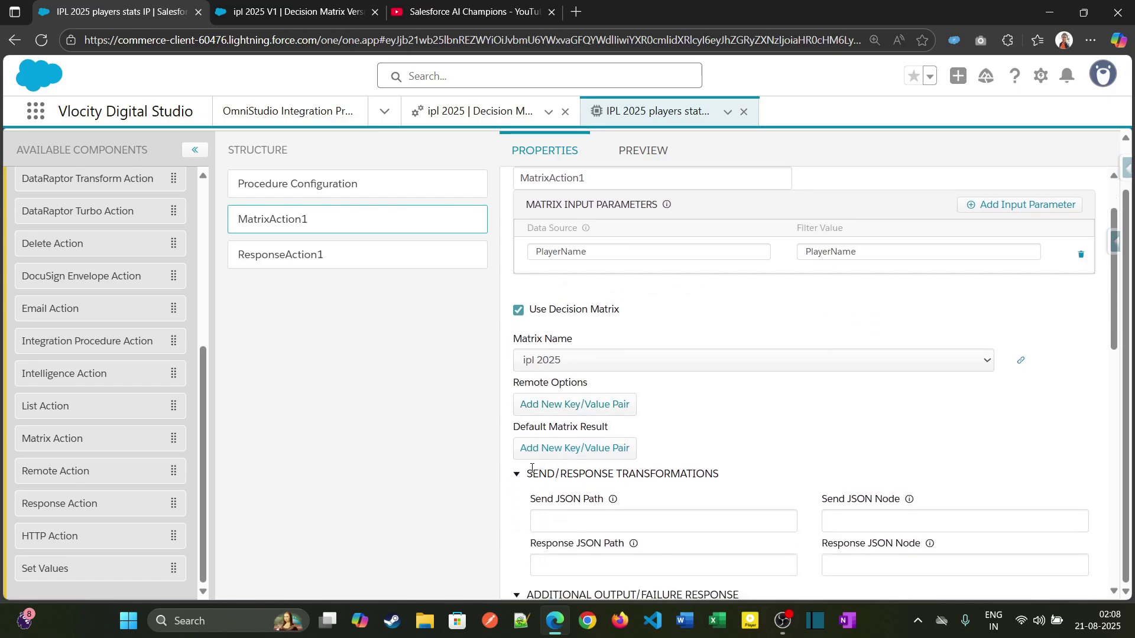